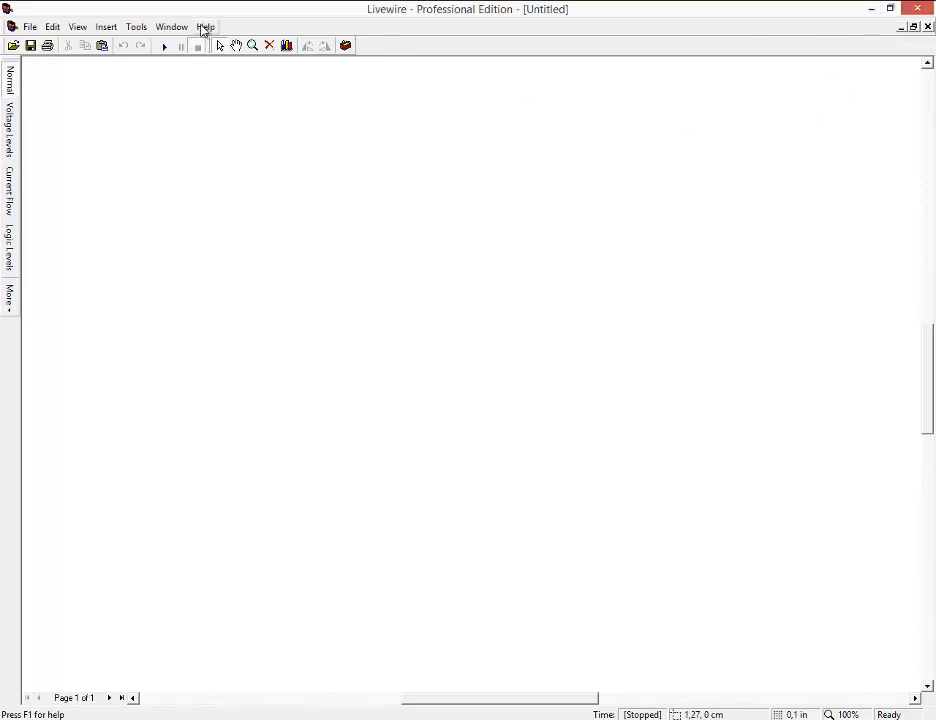
Step: Switch to File Explorer and show the extraction options for LiveWire1.11.zip in the 4º TEENS folder
left_click(205, 28)
left_click(533, 179)
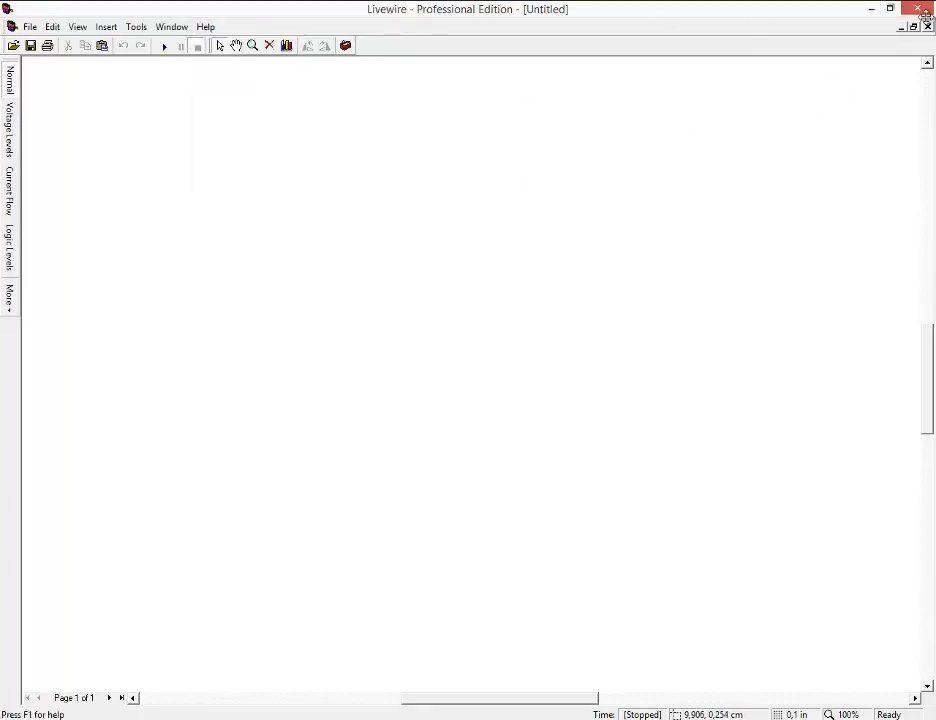
left_click(871, 8)
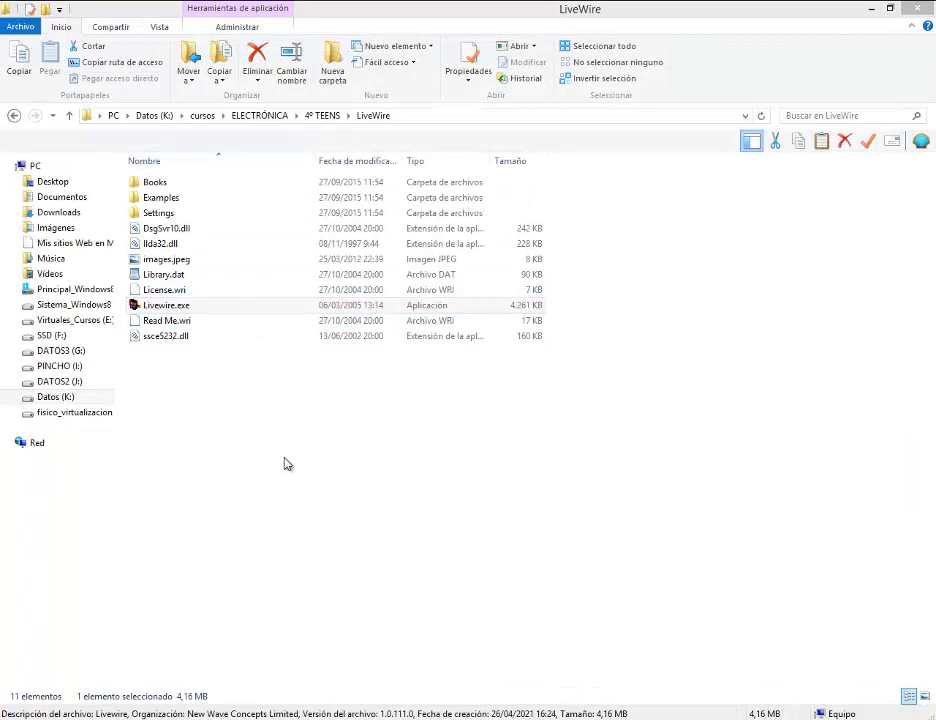
left_click(323, 115)
left_click(186, 369)
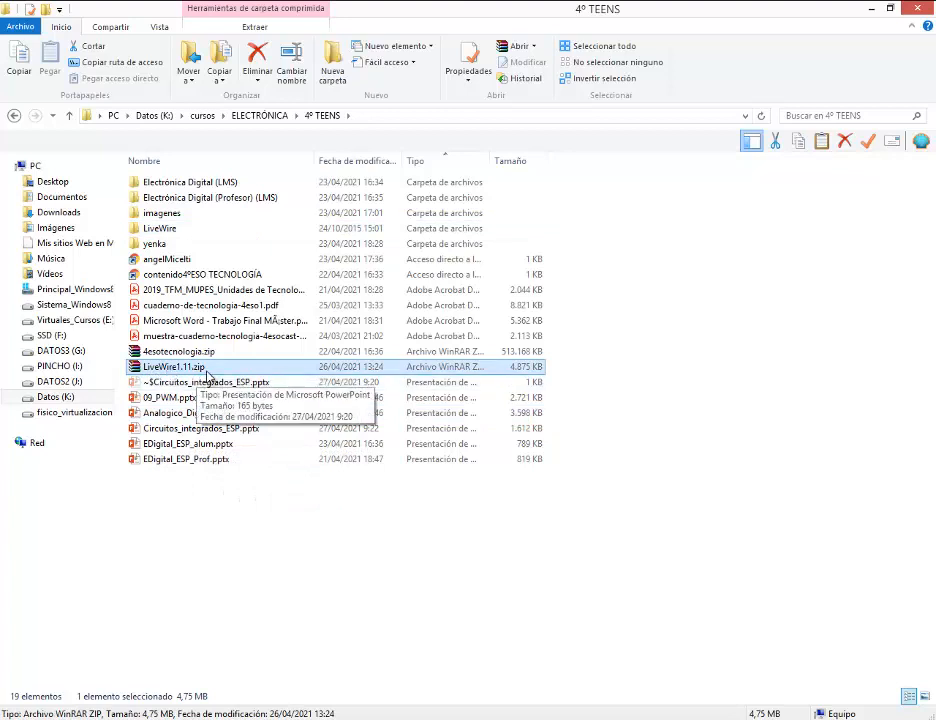
right_click(194, 369)
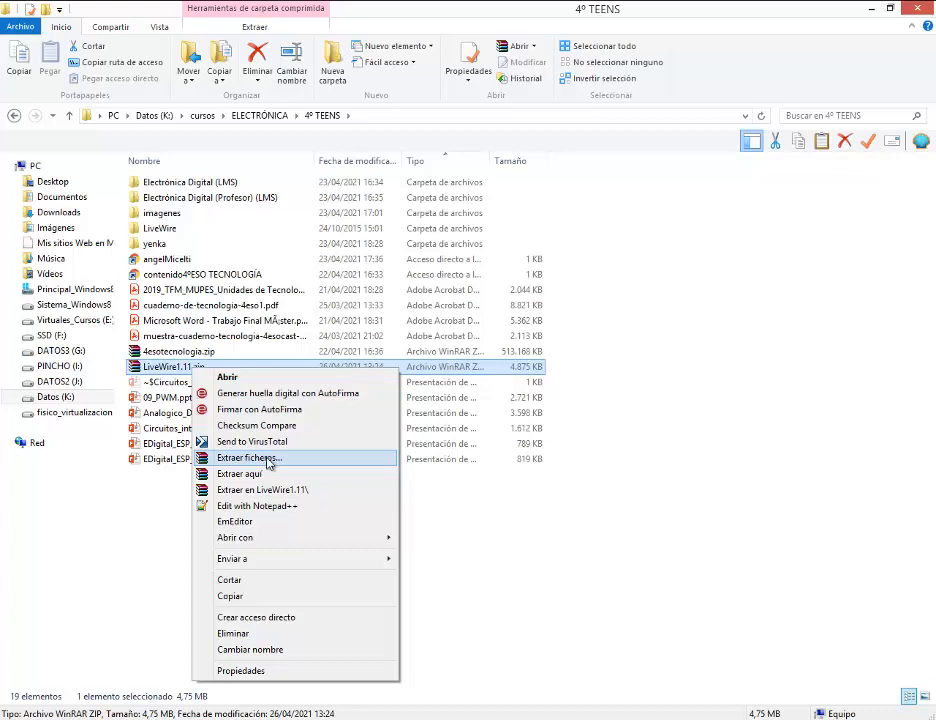
Step: Launch Livewire.exe from the LiveWire folder and maximize its window
left_click(180, 229)
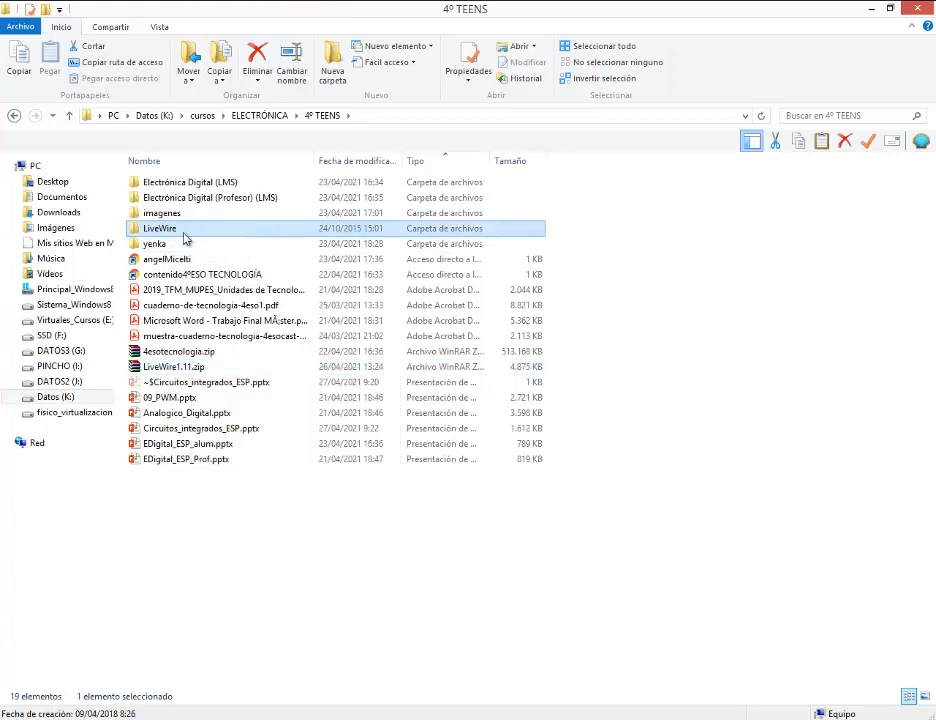
double_click(172, 228)
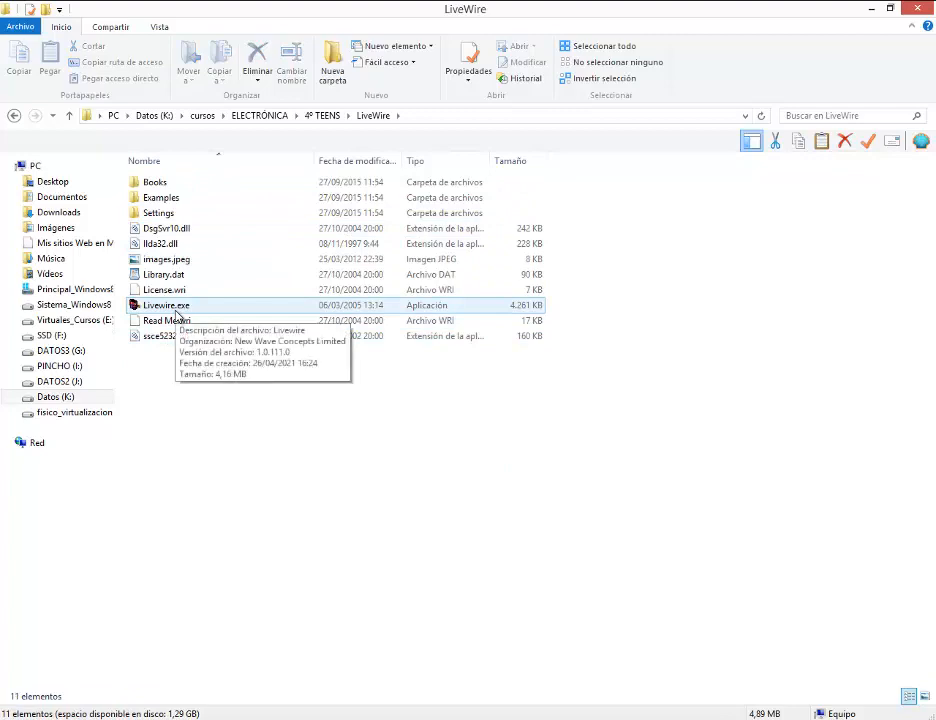
double_click(176, 310)
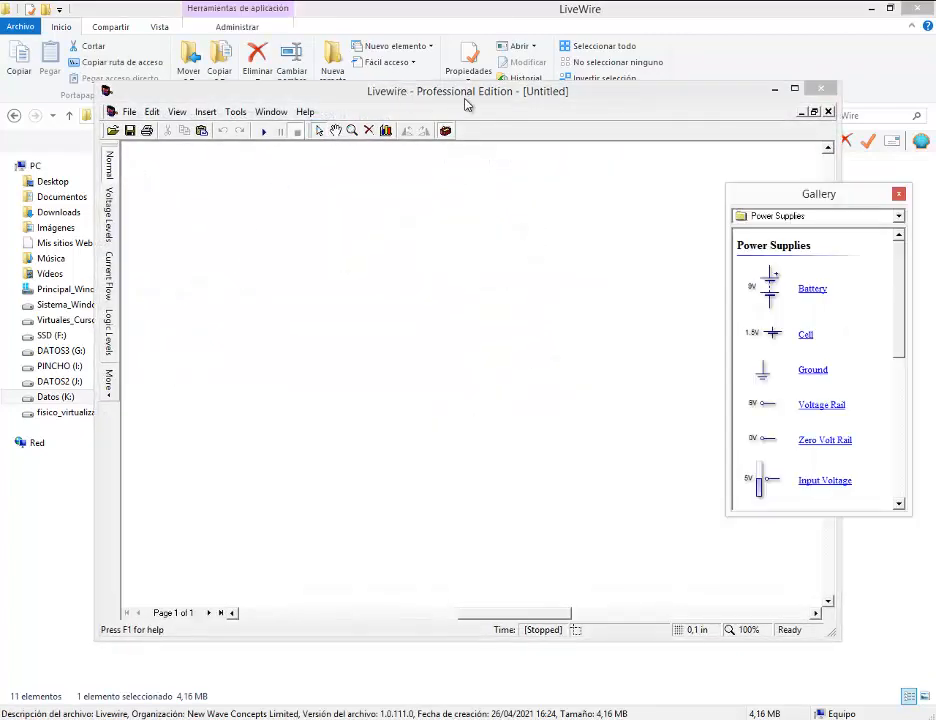
left_click_drag(444, 98, 424, 98)
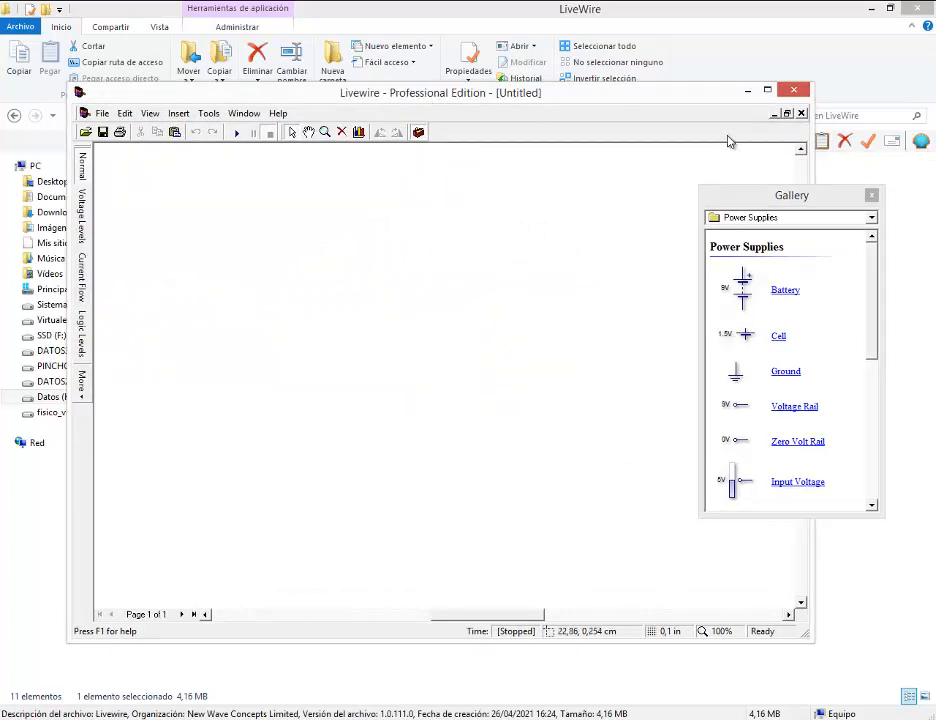
left_click(767, 90)
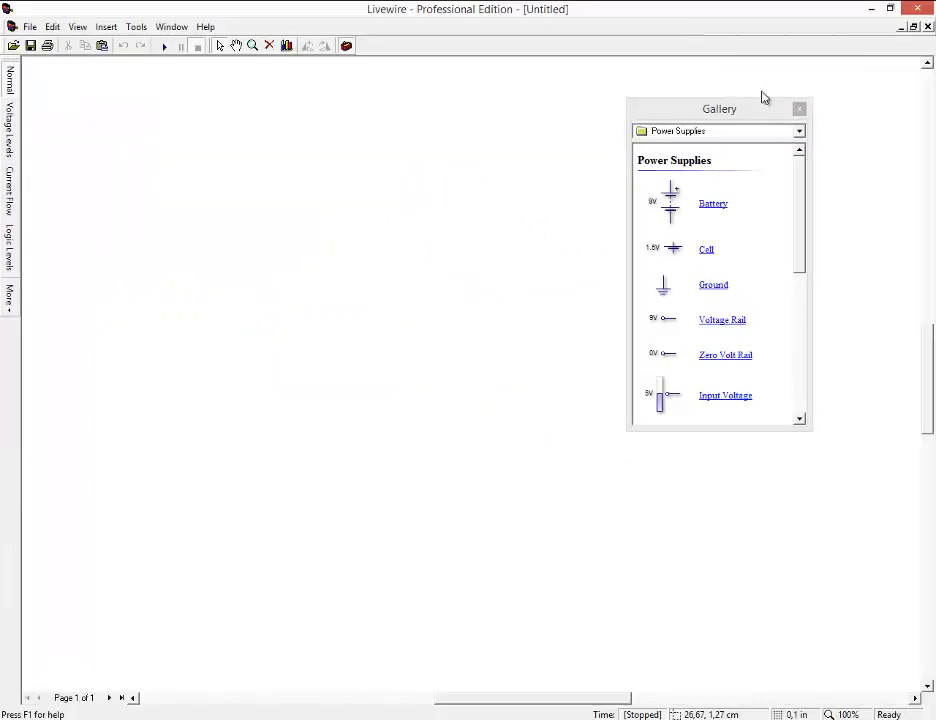
Step: Hide and redisplay the component Gallery, and move it to the side to free the drawing area
left_click_drag(744, 110, 766, 110)
left_click(725, 134)
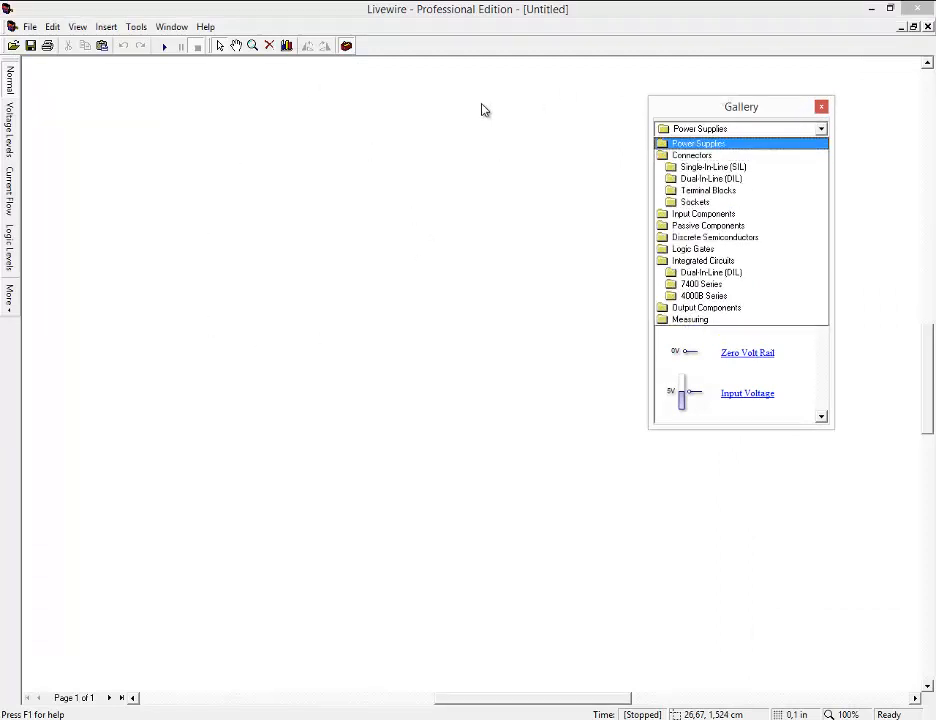
left_click(346, 46)
left_click(346, 46)
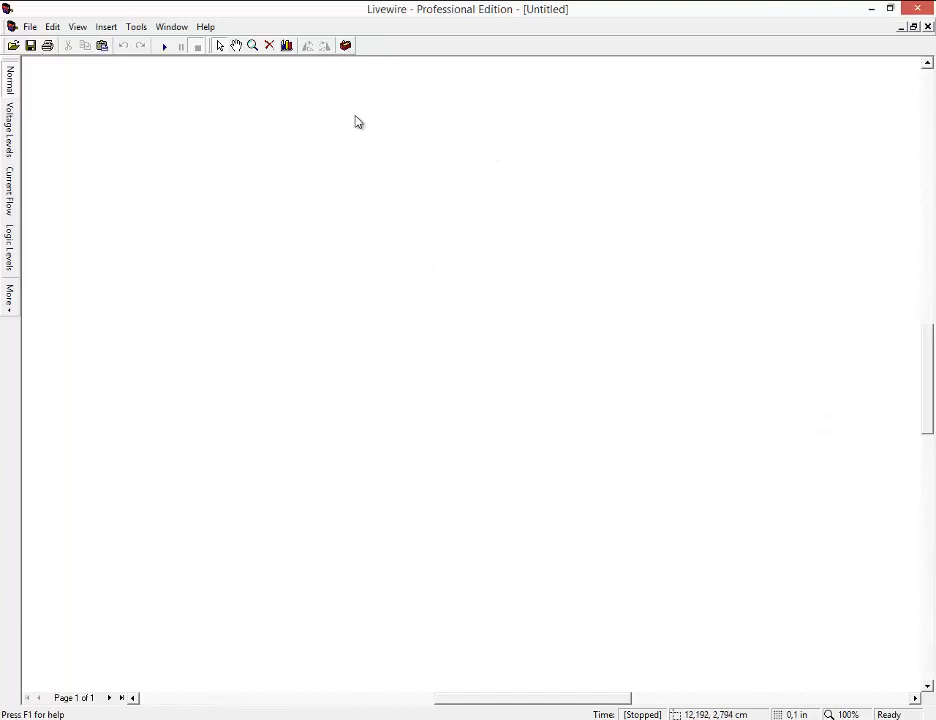
left_click(351, 48)
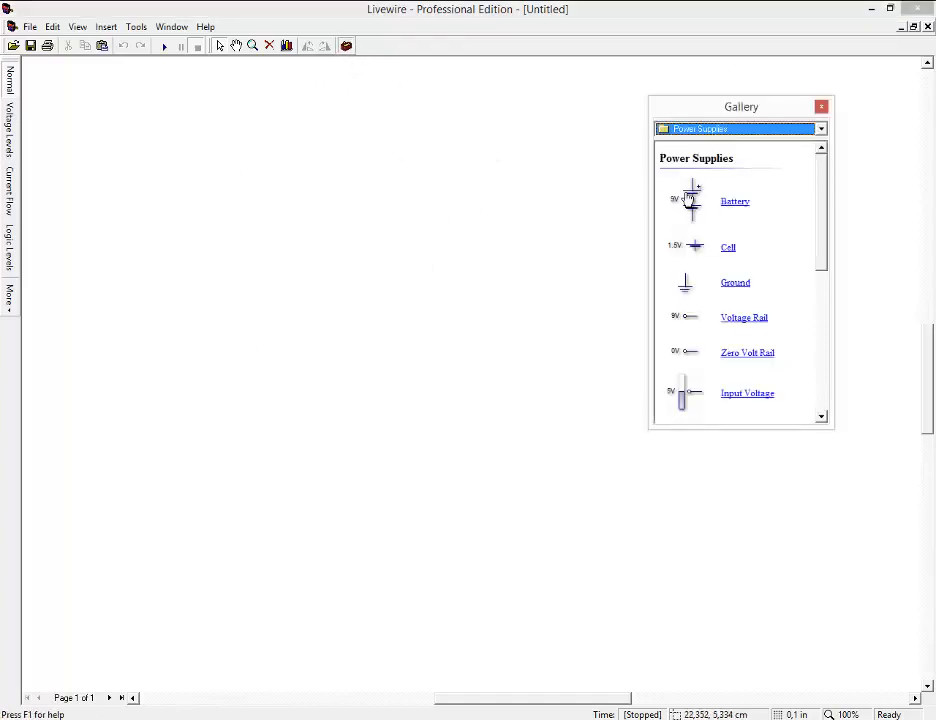
left_click_drag(751, 96, 771, 80)
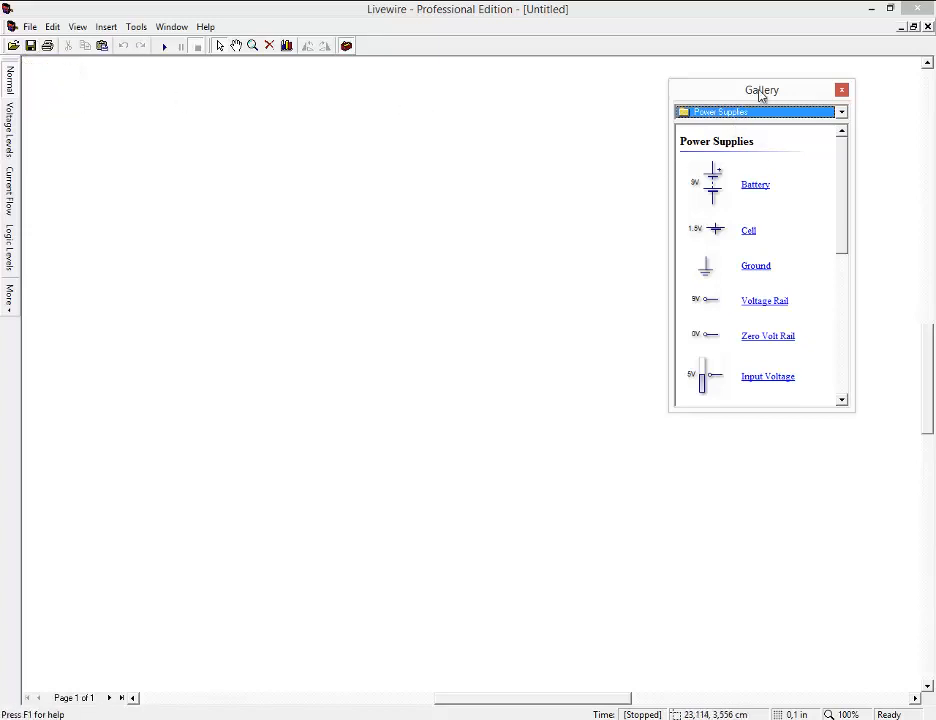
left_click_drag(756, 92, 777, 87)
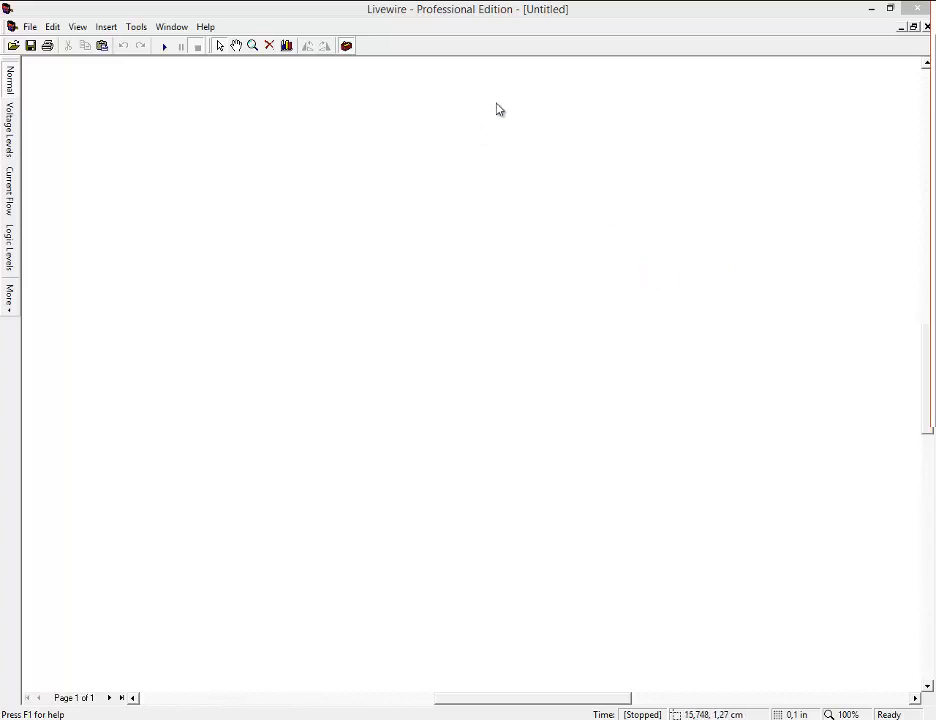
left_click(347, 47)
Step: Place an Operational Amplifier from the Integrated Circuits category on the sheet and set its model to LM741
left_click(810, 119)
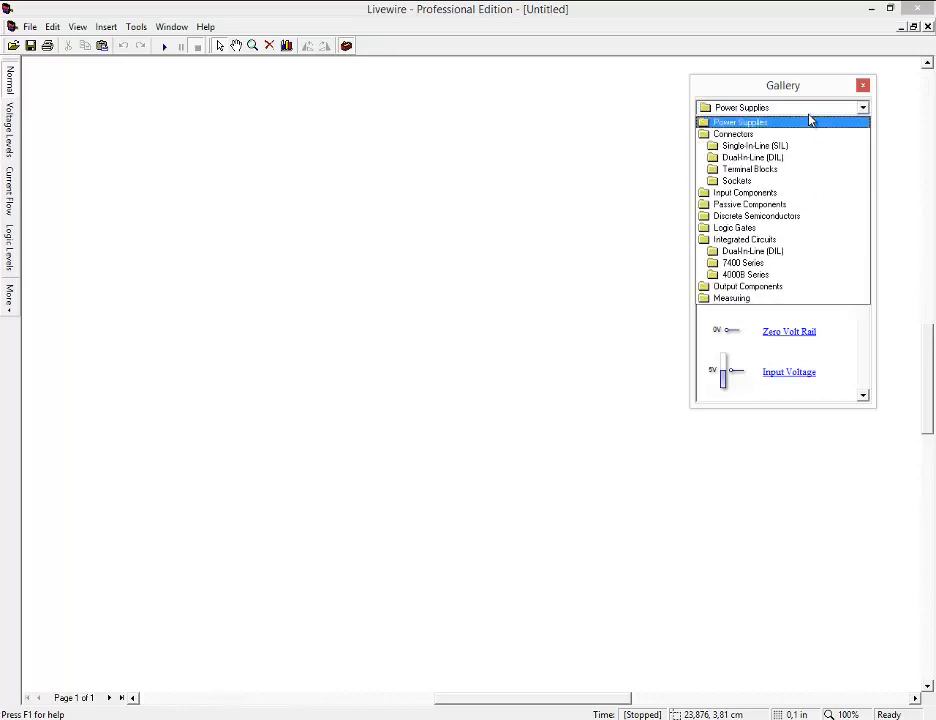
left_click(757, 239)
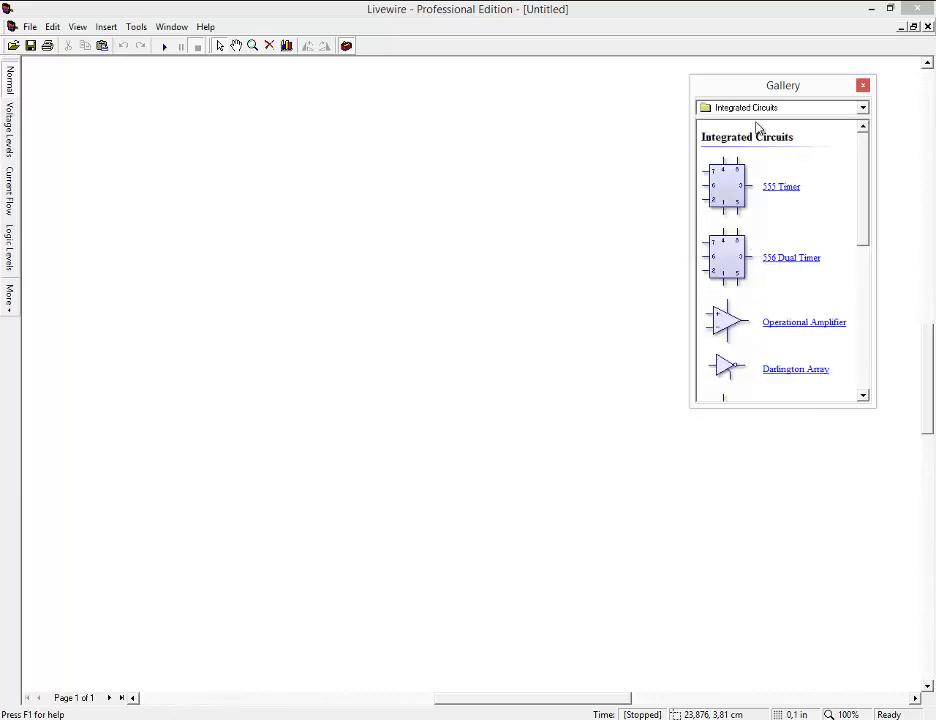
left_click_drag(866, 148, 871, 212)
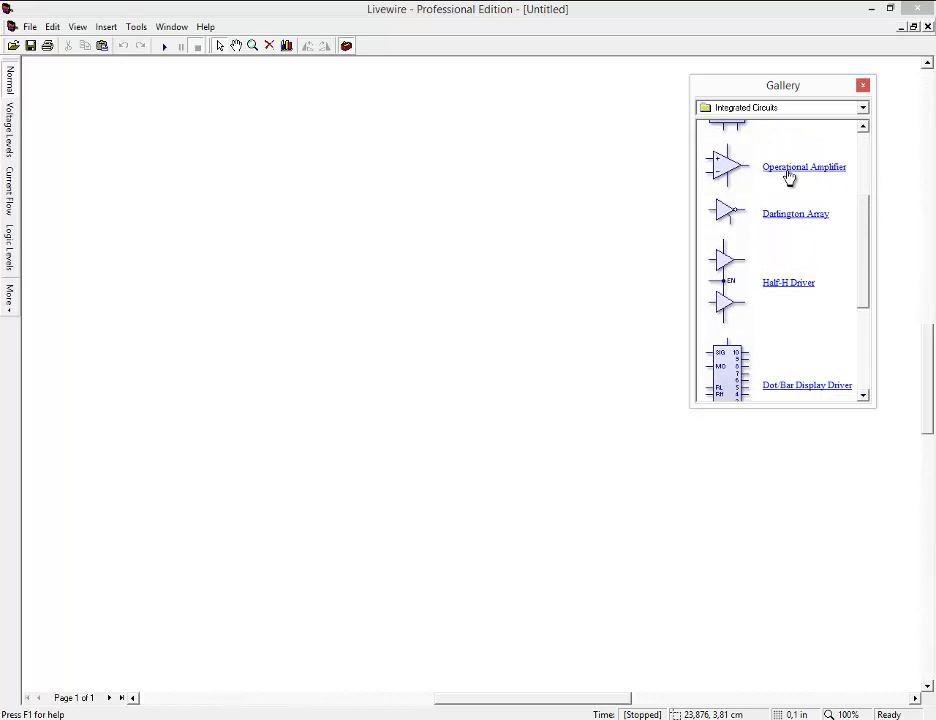
left_click_drag(724, 165, 401, 270)
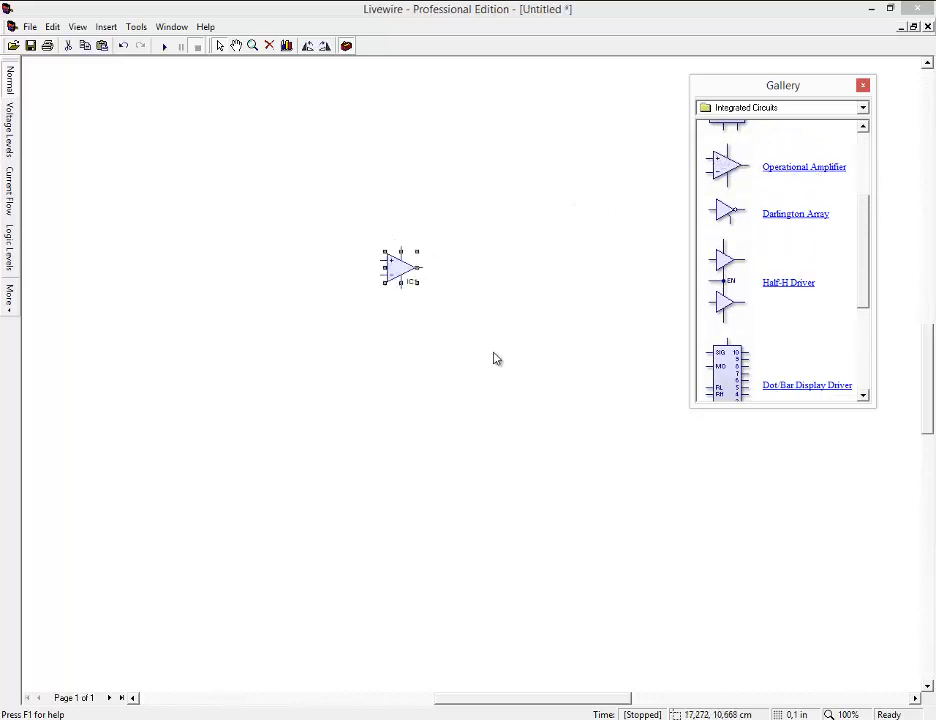
right_click(405, 276)
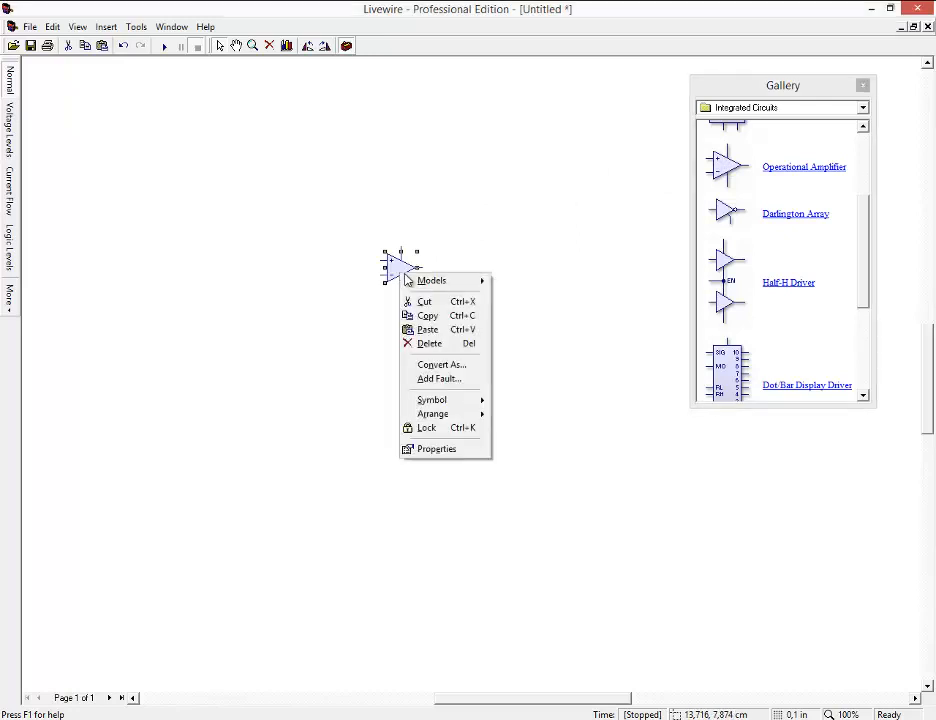
mouse_move(420, 284)
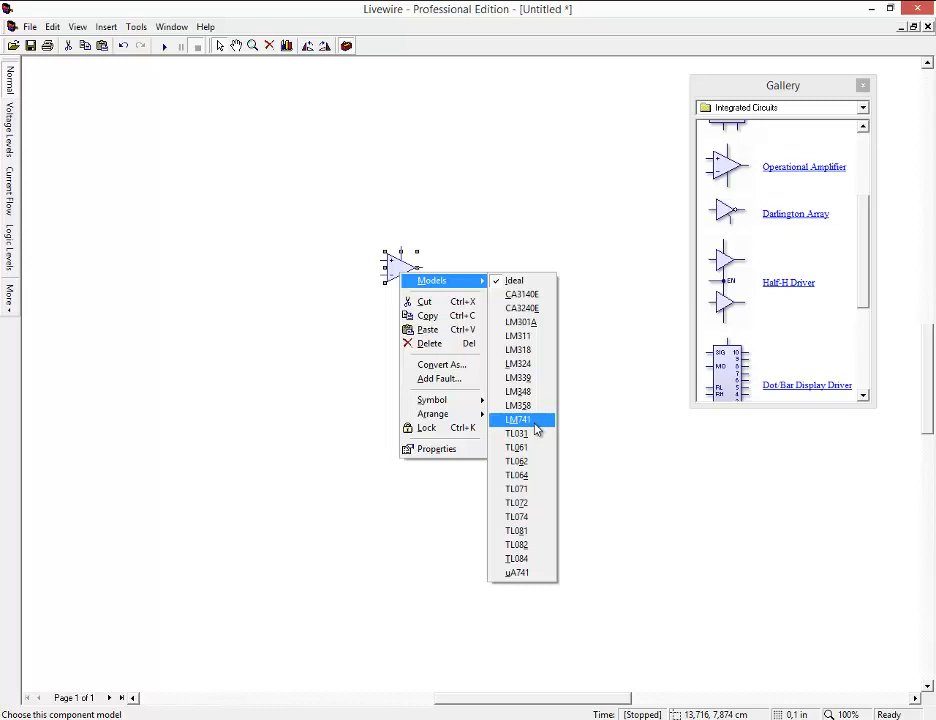
left_click(535, 420)
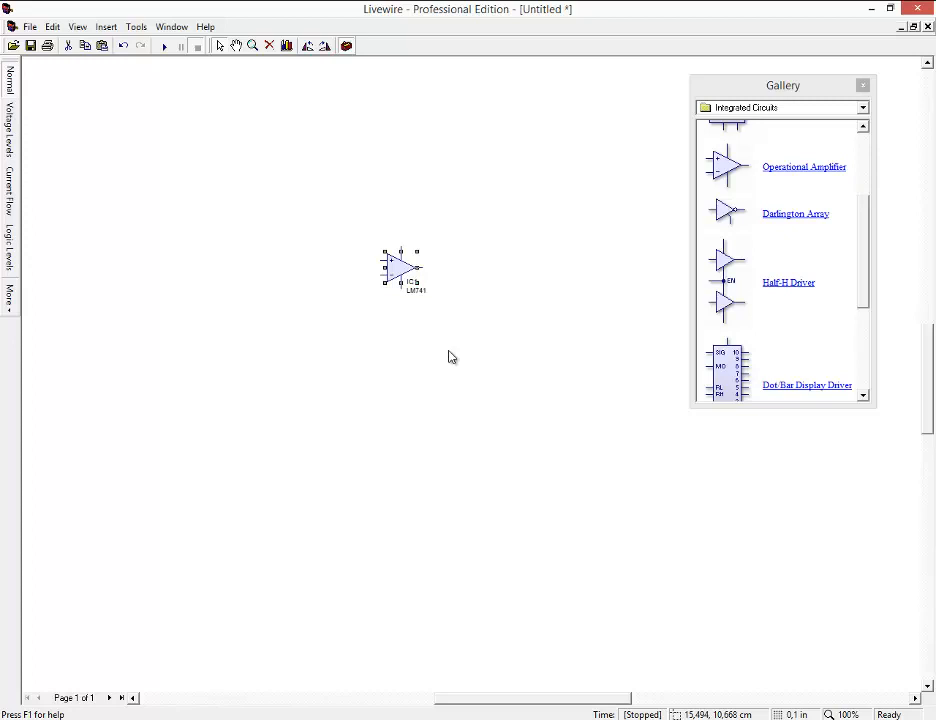
Step: Place two resistors from the Passive Components category side by side, below and to the left of the operational amplifier
left_click(802, 108)
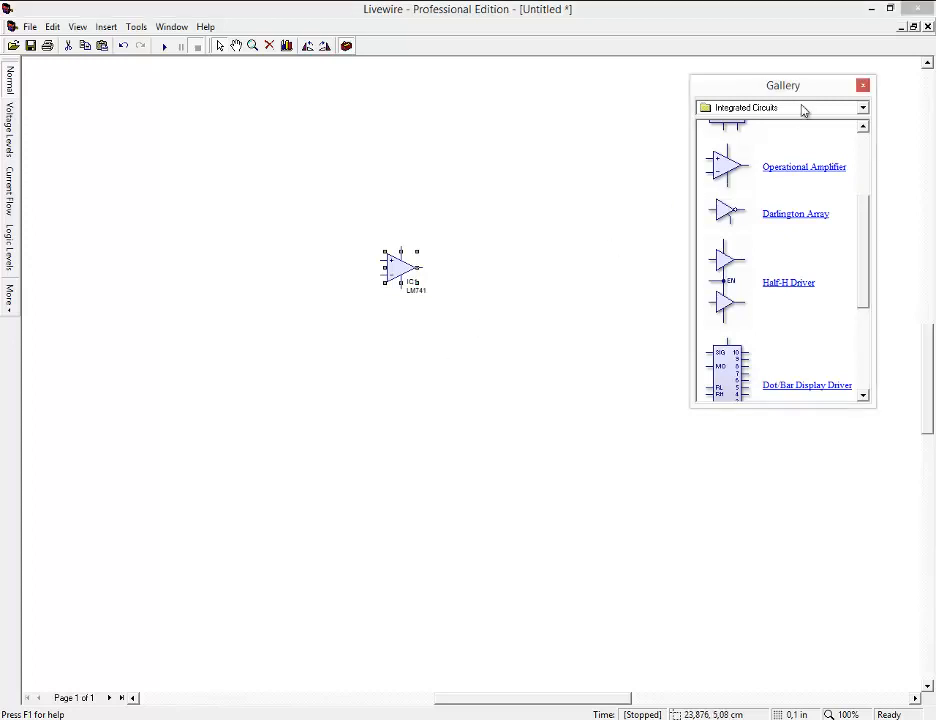
left_click(780, 204)
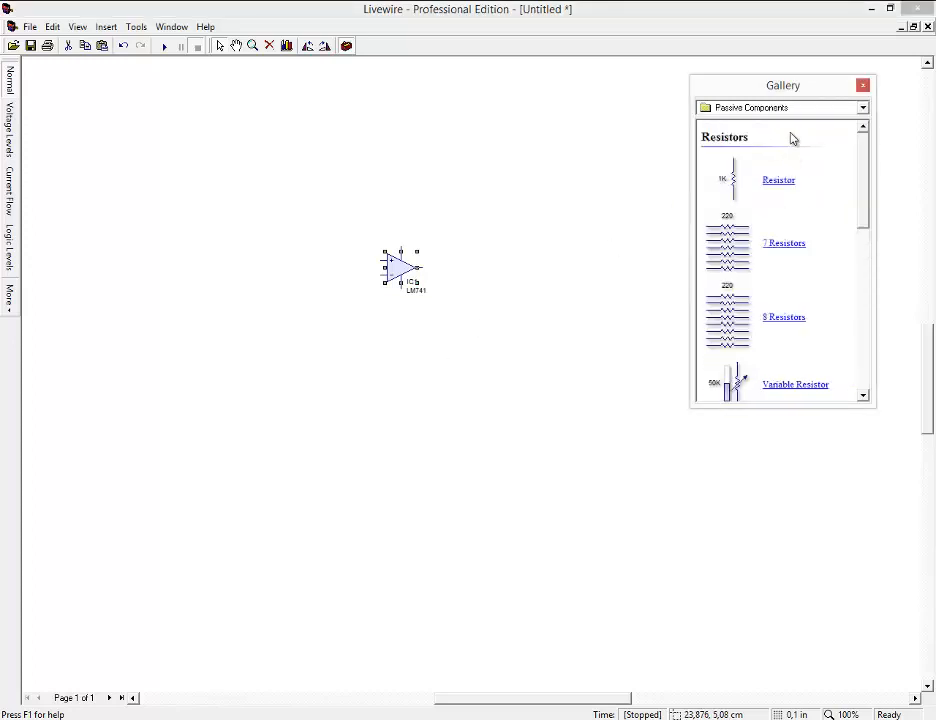
left_click_drag(764, 192, 224, 266)
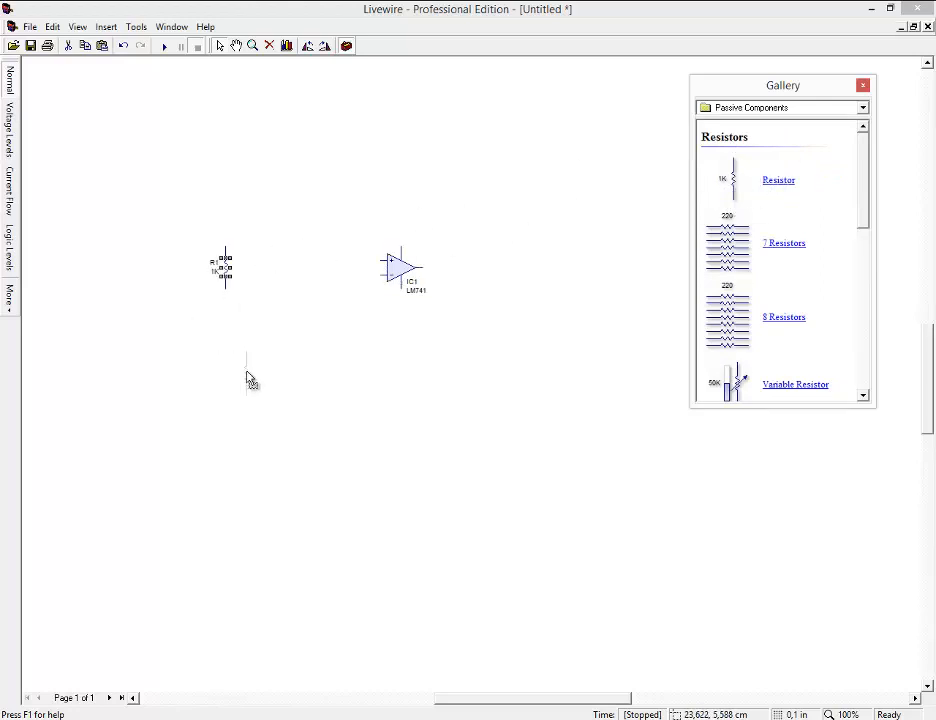
left_click_drag(250, 380, 312, 368)
left_click_drag(225, 275, 266, 370)
left_click(363, 468)
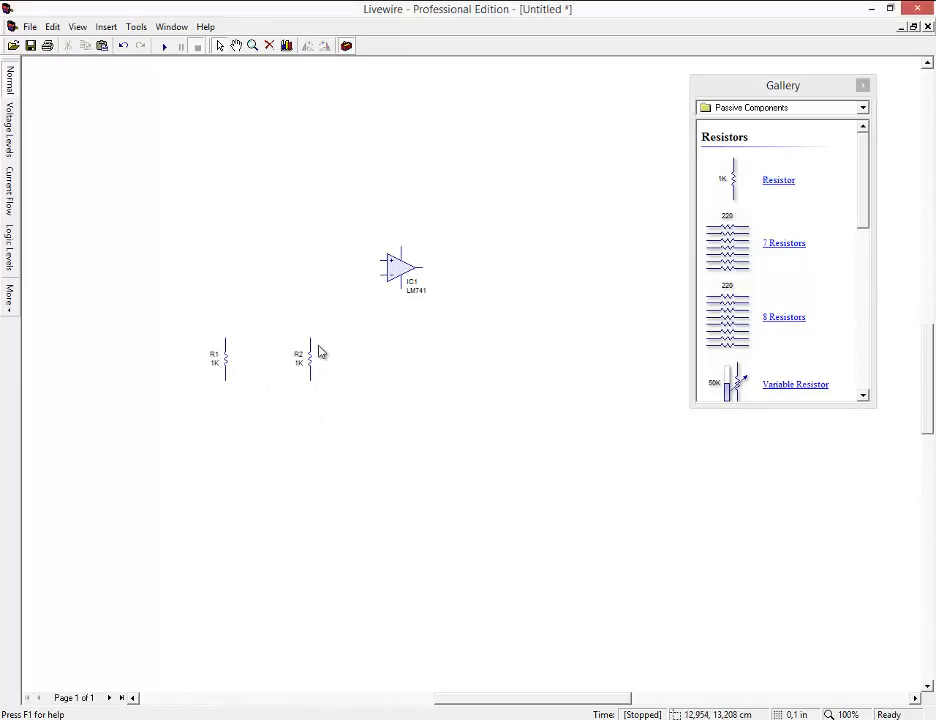
Step: Set the value of resistor R1 to 100 K and of resistor R2 to 10 K
left_click(213, 360)
right_click(213, 362)
left_click(252, 490)
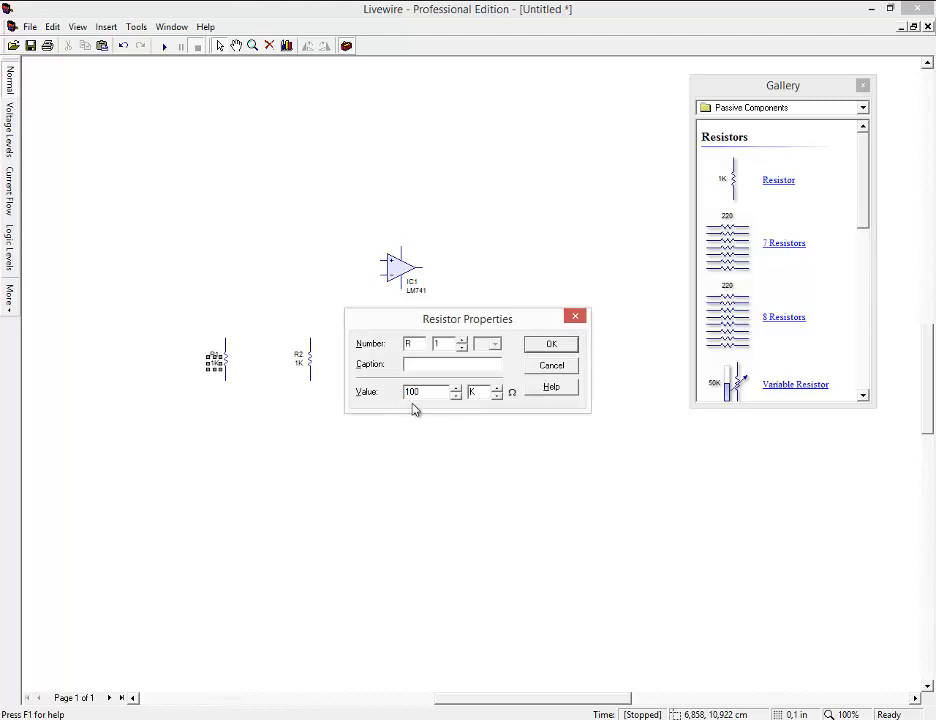
left_click(549, 347)
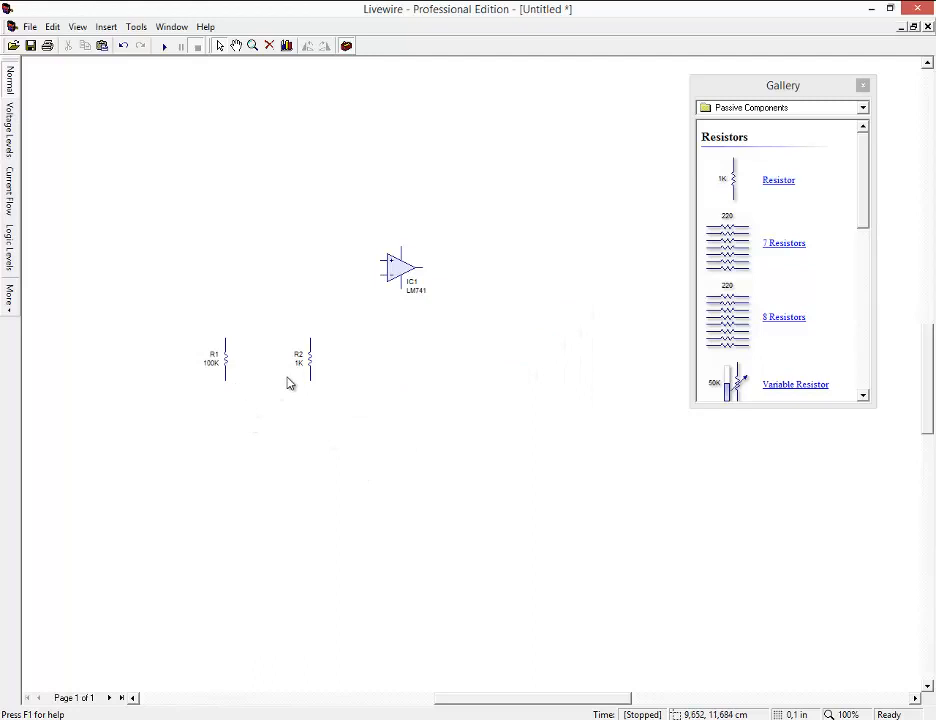
right_click(309, 356)
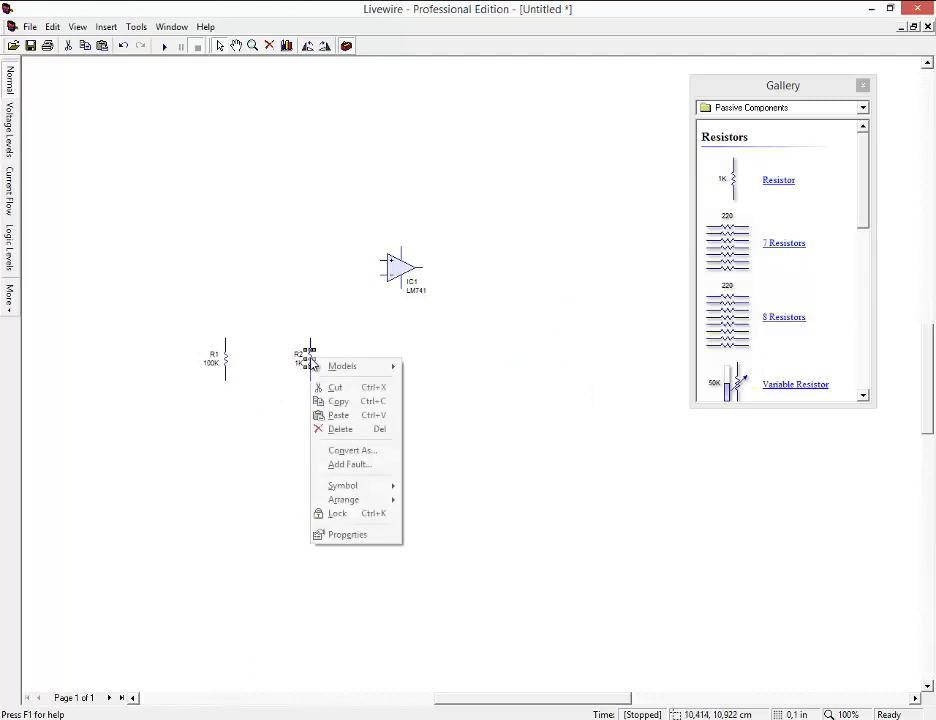
left_click(352, 534)
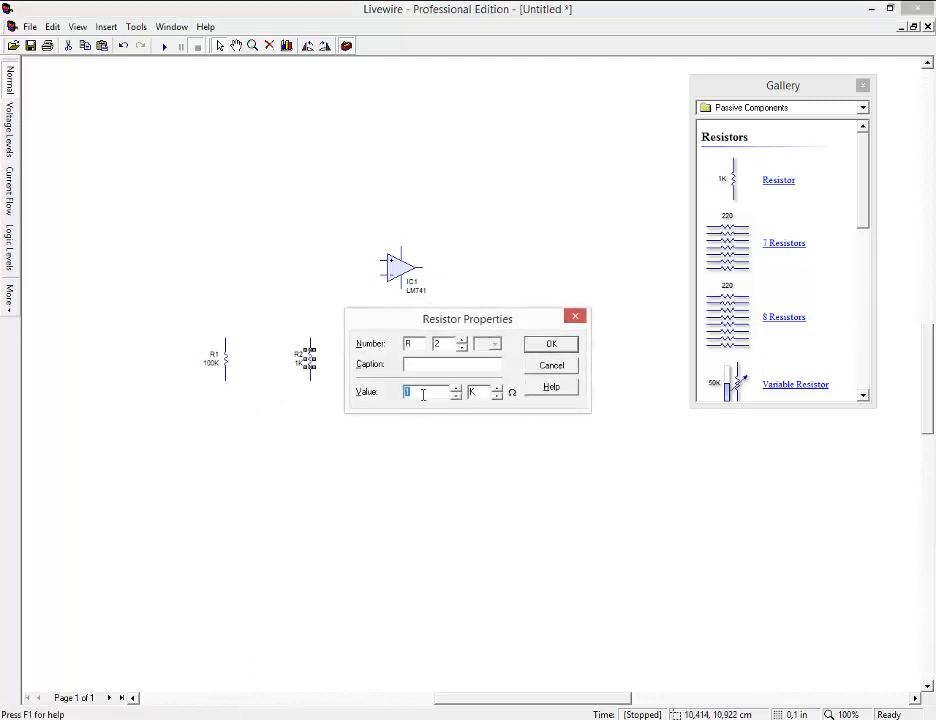
left_click(550, 345)
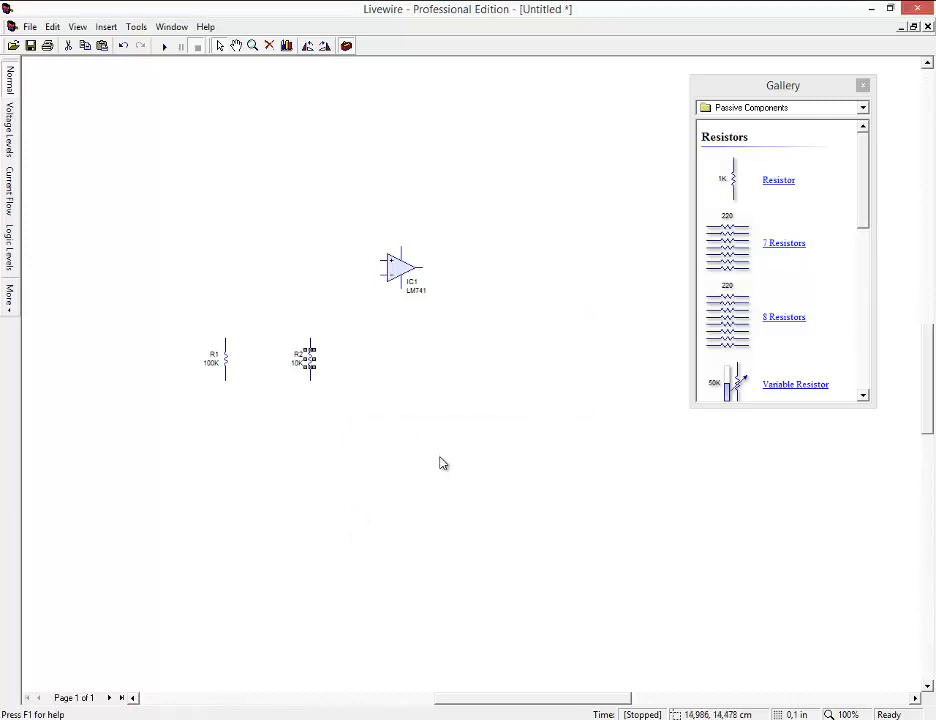
Step: Place a Variable Resistor from the Input Components category above R2, left of the operational amplifier
left_click(810, 110)
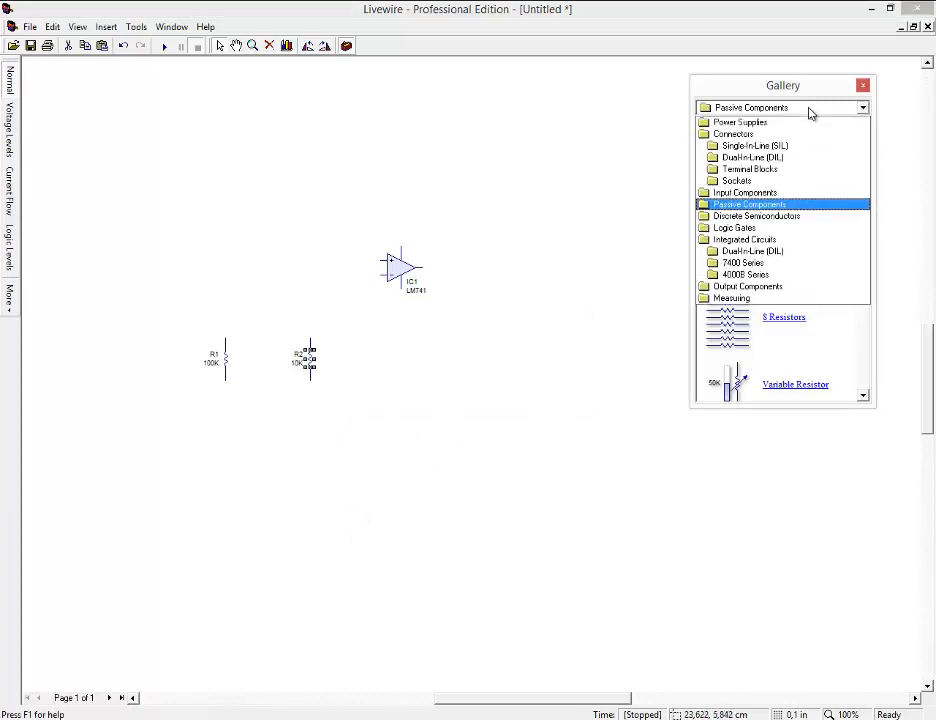
left_click(756, 192)
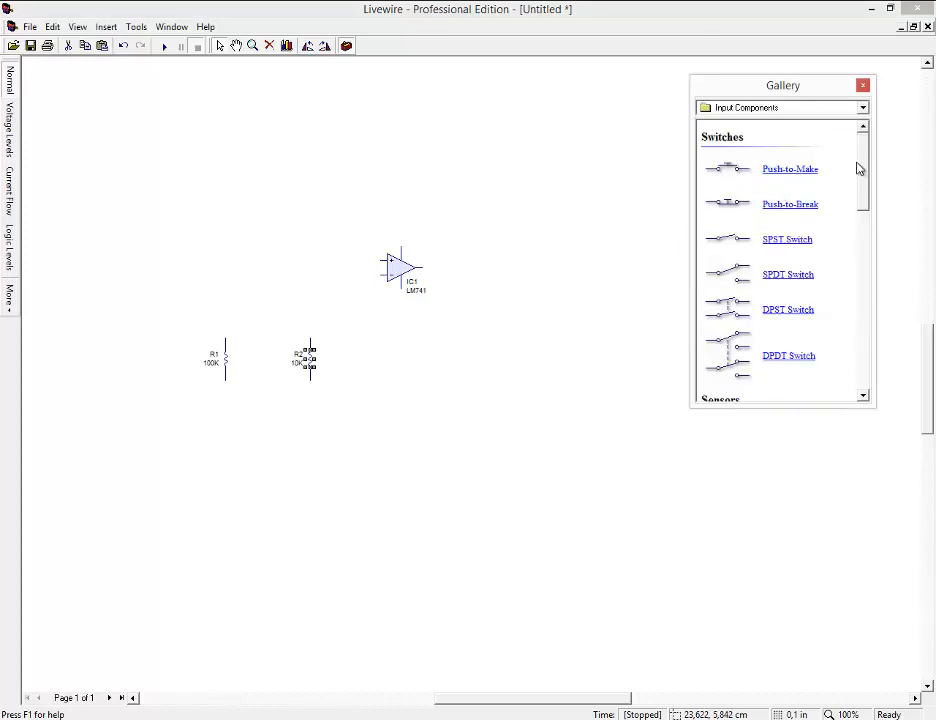
left_click_drag(865, 166, 868, 233)
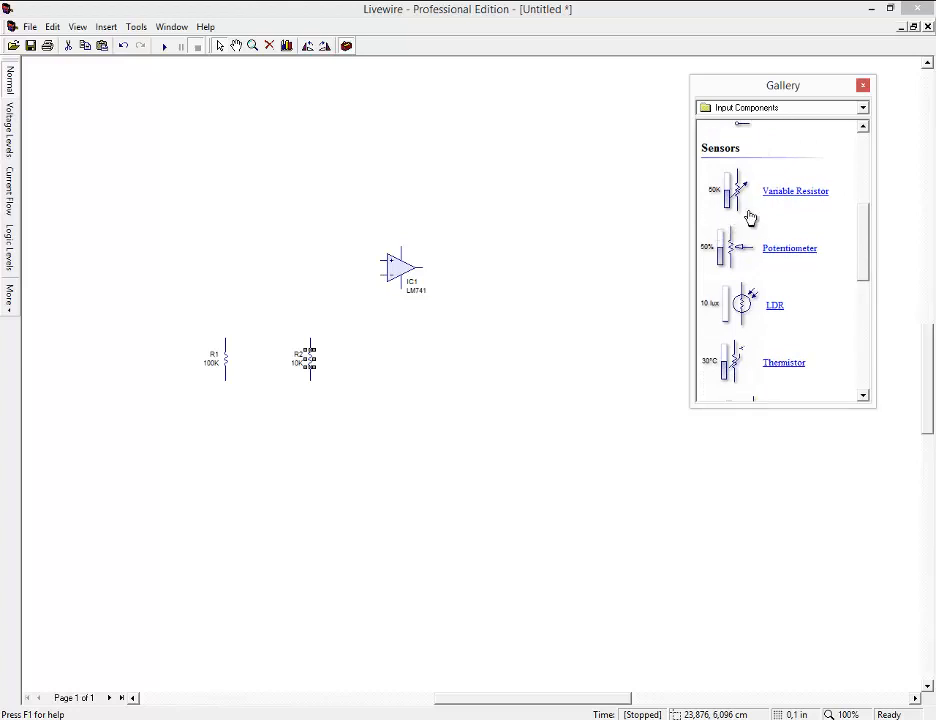
left_click_drag(733, 193, 315, 248)
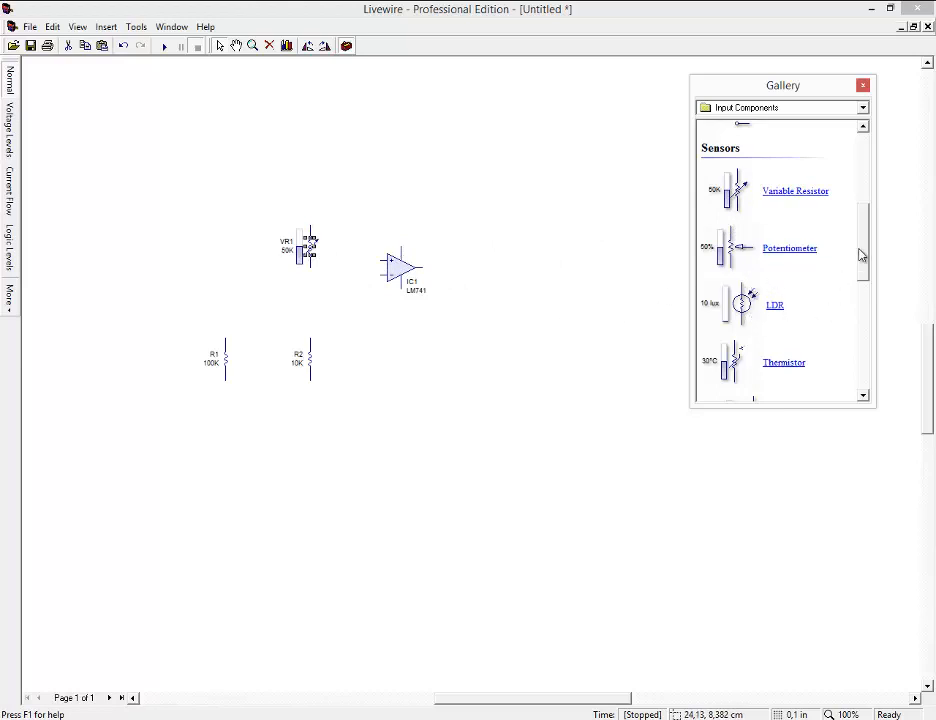
Step: Place an LDR from the Input Components category above R1, left of VR1, and shift VR1 slightly downward
left_click_drag(860, 255, 865, 274)
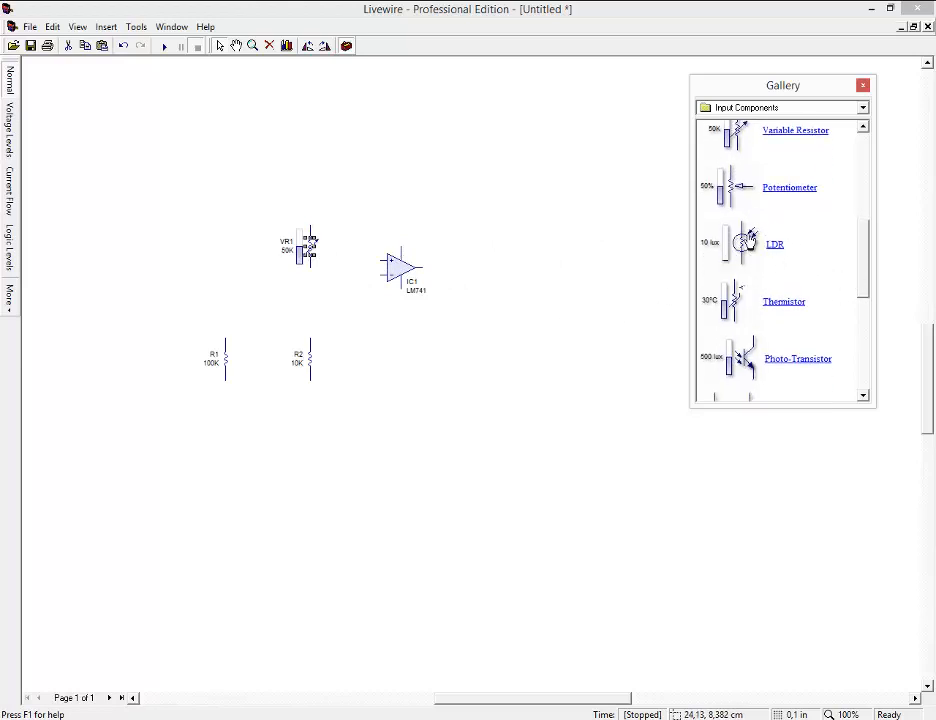
left_click_drag(756, 236, 230, 258)
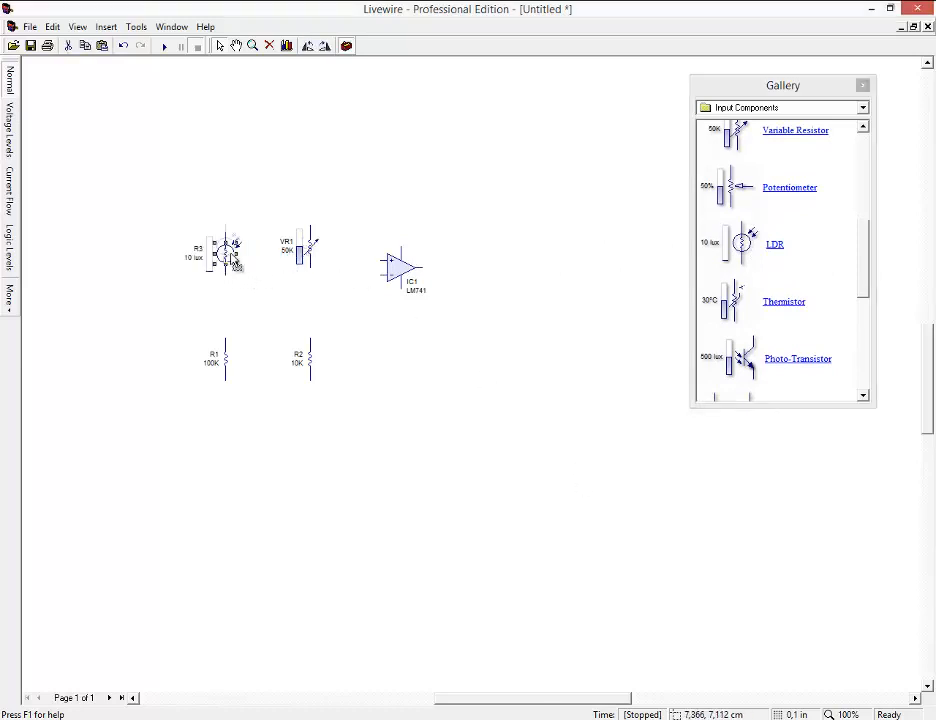
mouse_move(312, 252)
left_mouse_down()
mouse_move(312, 238)
mouse_move(318, 262)
mouse_move(311, 255)
left_mouse_up()
Step: Set the value of variable resistor VR1 to 20 K and adjust its slider to 17K
right_click(306, 253)
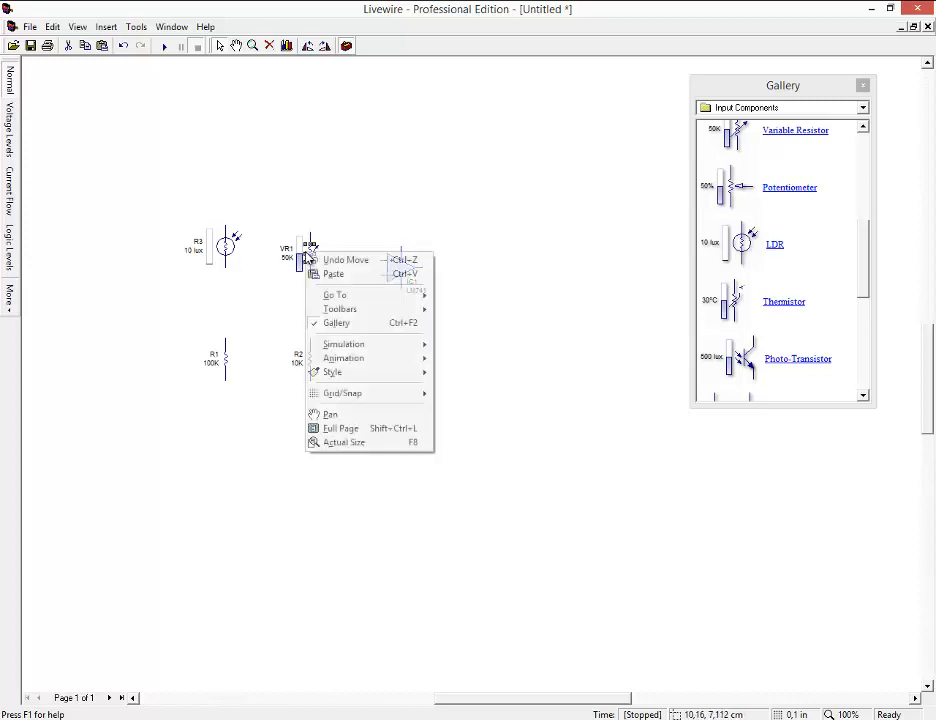
right_click(312, 262)
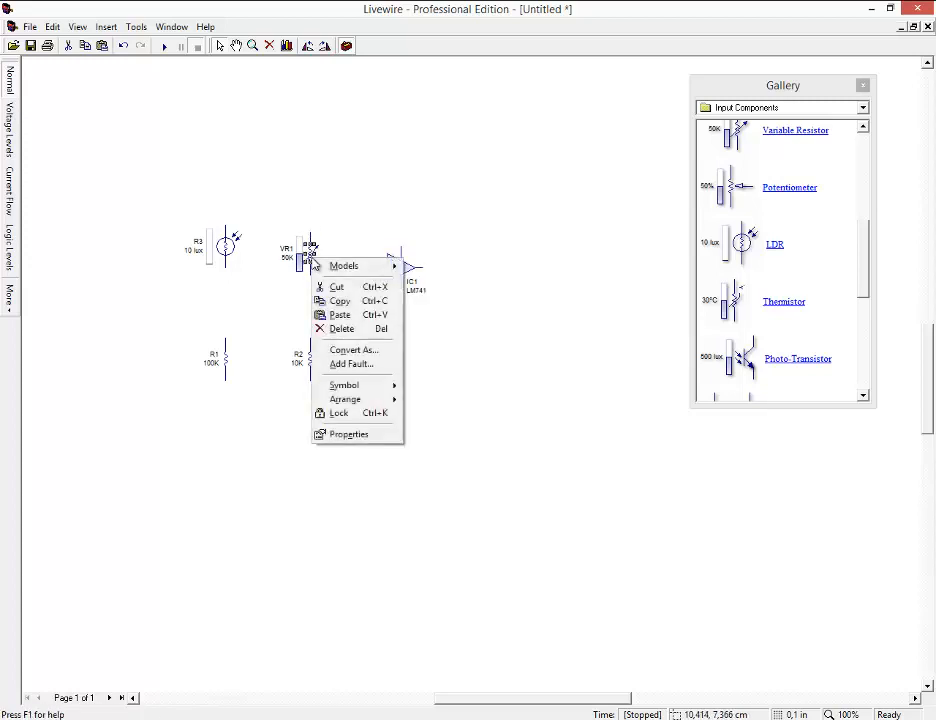
left_click(338, 435)
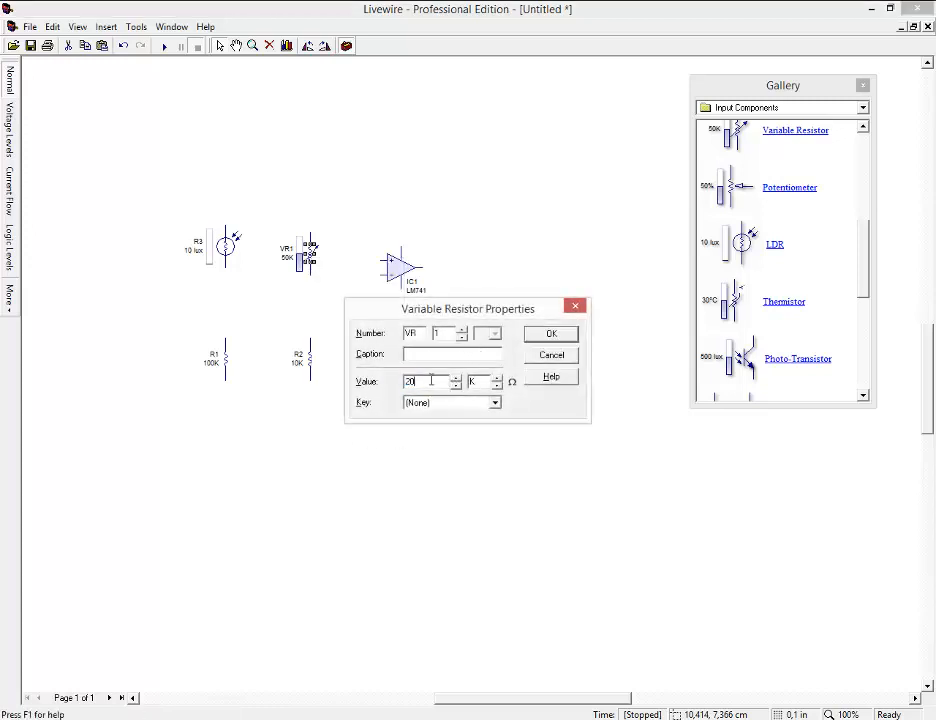
left_click(562, 333)
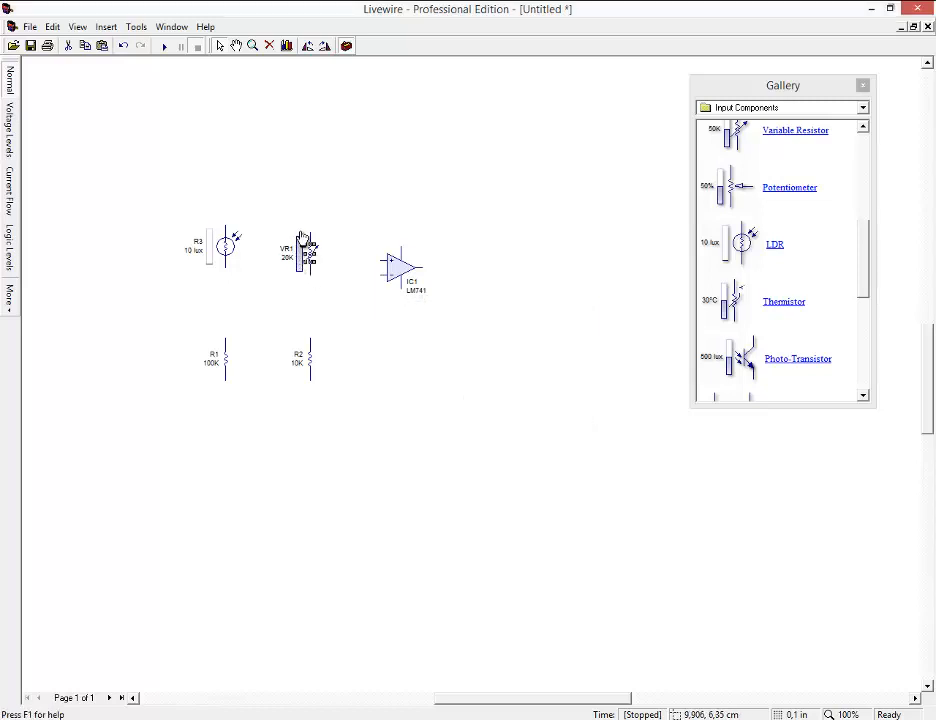
mouse_move(303, 238)
left_mouse_down()
mouse_move(305, 250)
mouse_move(290, 251)
left_mouse_up()
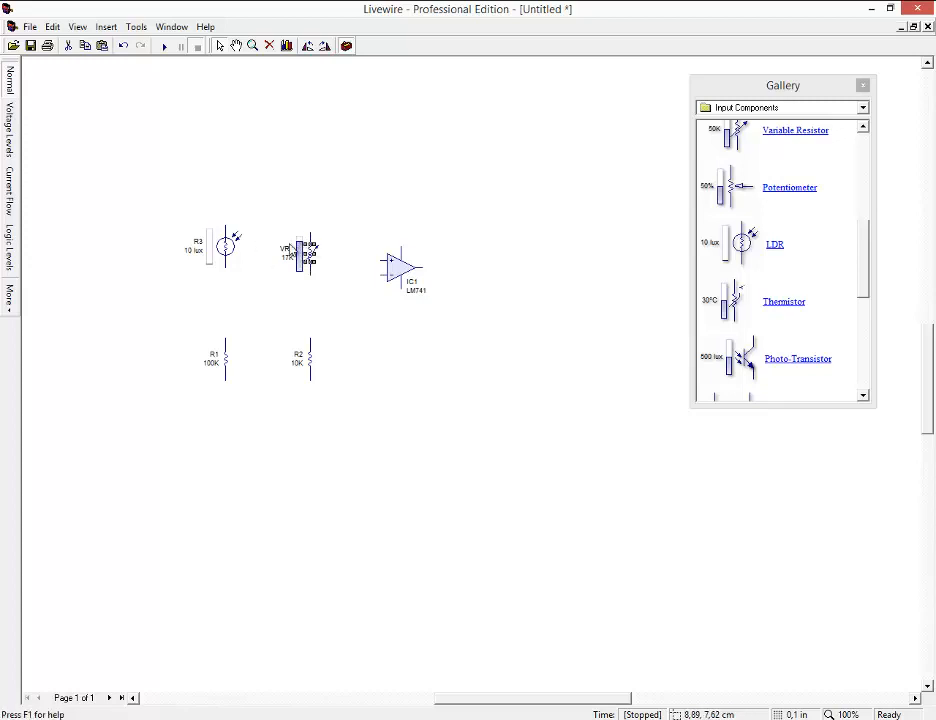
left_click(347, 322)
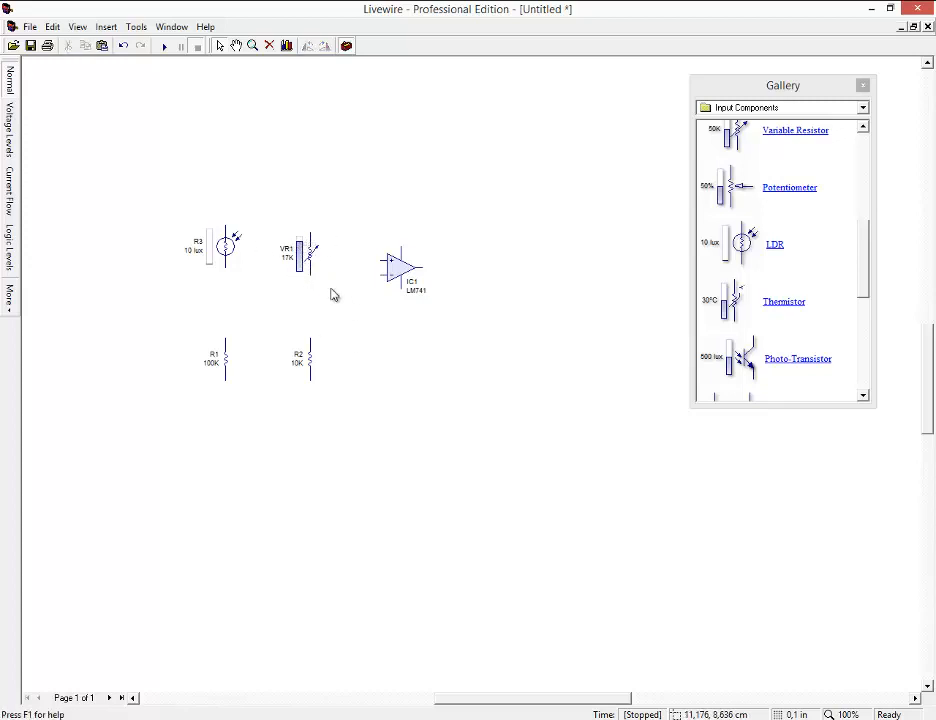
Step: Wire VR1's lower pin to R2's upper pin and connect that wire to the op-amp's non-inverting input
left_click_drag(310, 274, 314, 343)
left_click_drag(309, 278, 311, 345)
mouse_move(318, 279)
left_mouse_down()
mouse_move(338, 261)
mouse_move(378, 261)
left_mouse_up()
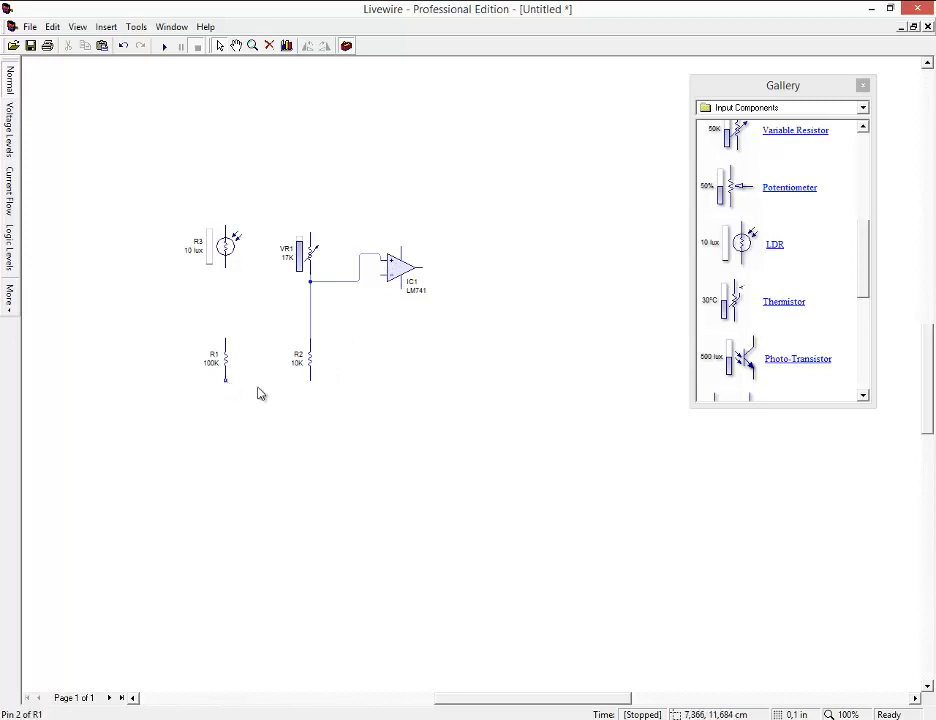
Step: Place a Ground symbol from the Power Supplies category below and between R1 and R2
left_click(806, 112)
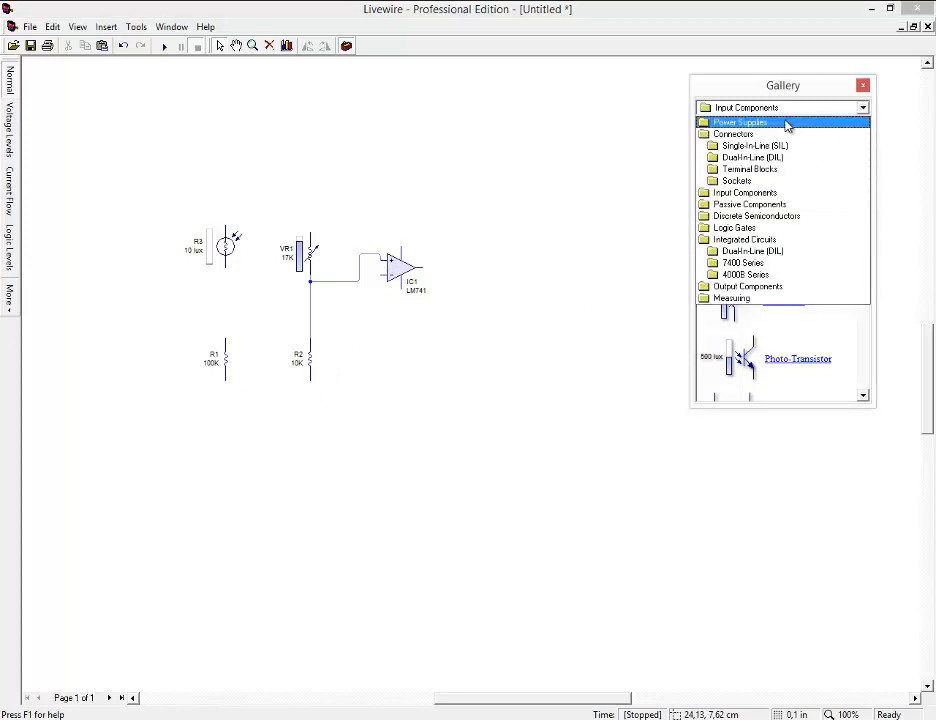
left_click(787, 123)
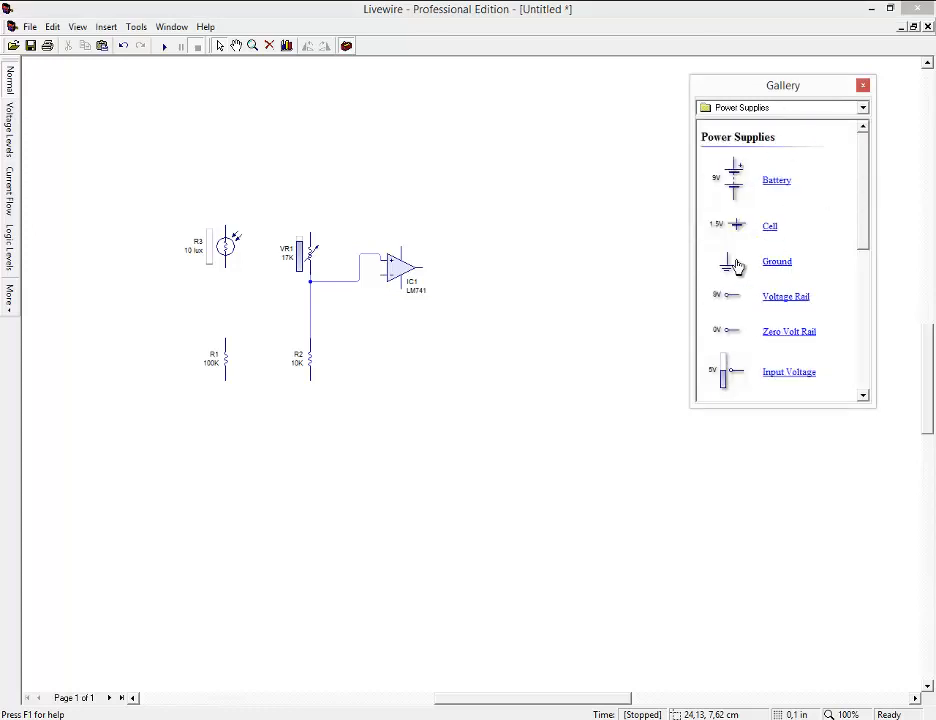
left_click_drag(727, 265, 265, 433)
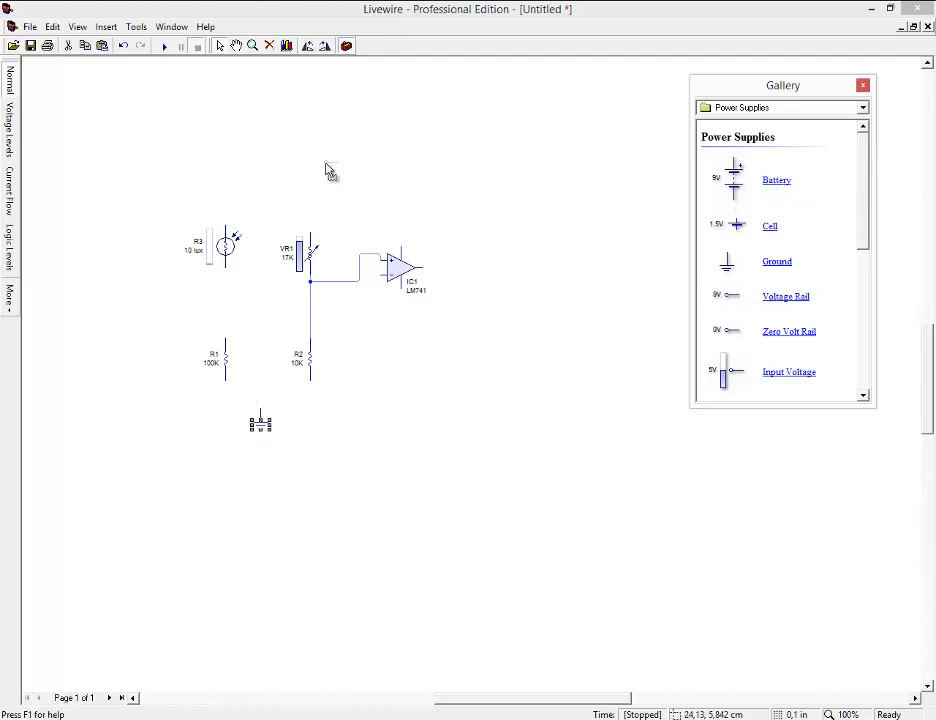
Step: Place a 9 V Voltage Rail above VR1 and rotate it so its pin points downward
left_click_drag(330, 172, 294, 166)
right_click(293, 164)
left_click(371, 278)
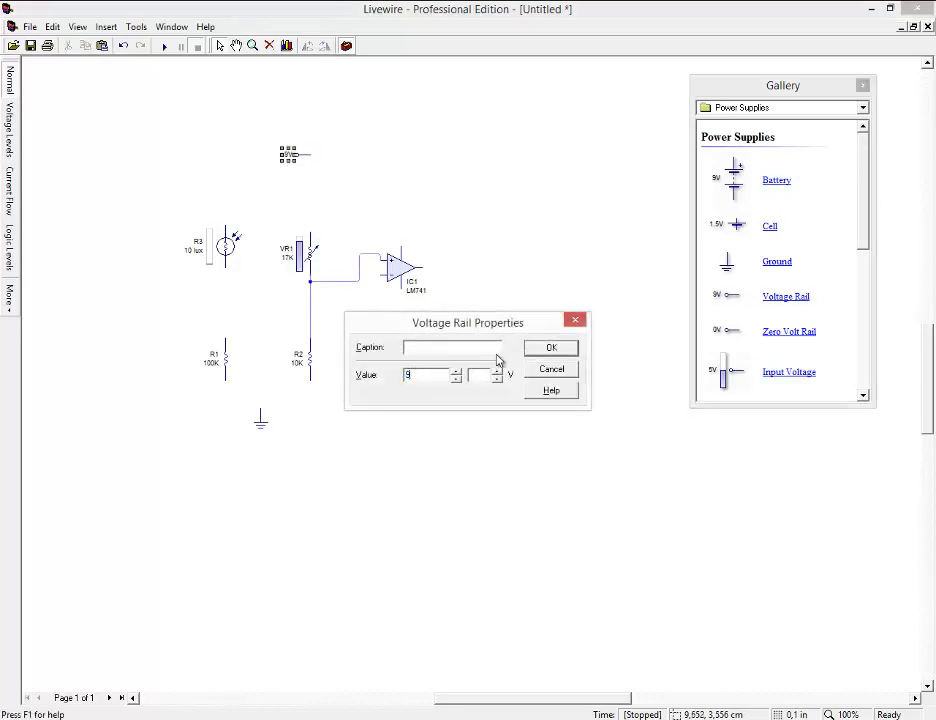
left_click(568, 348)
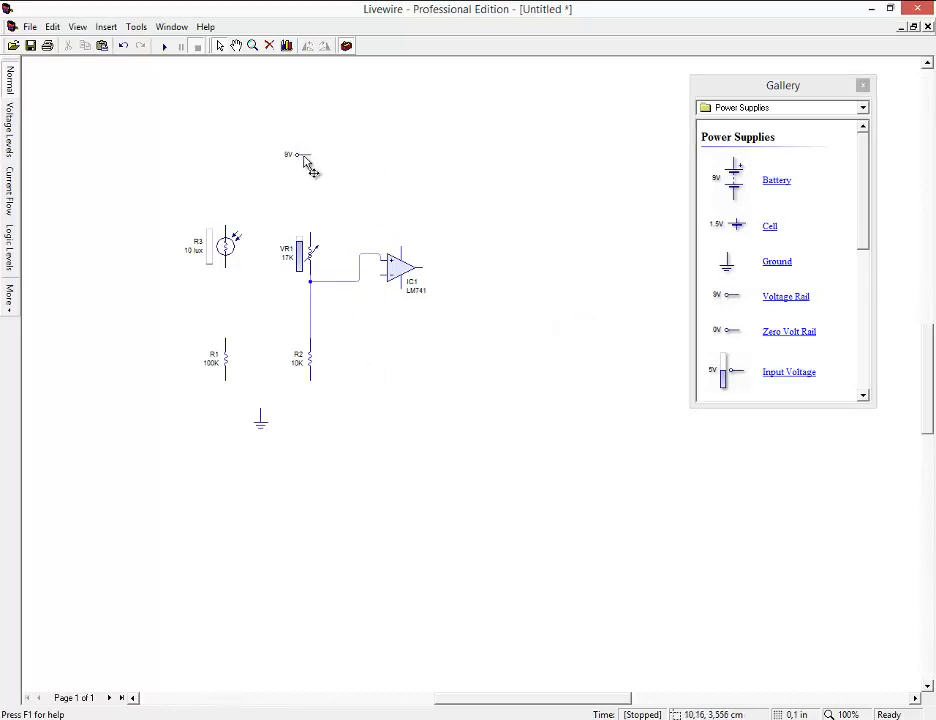
left_click(306, 158)
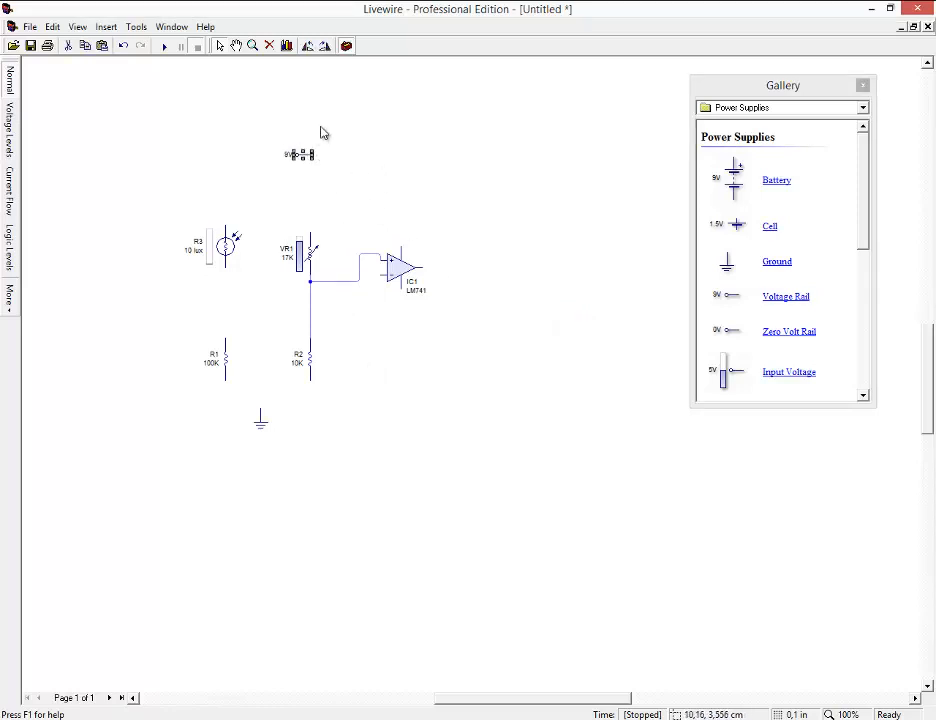
left_click(324, 46)
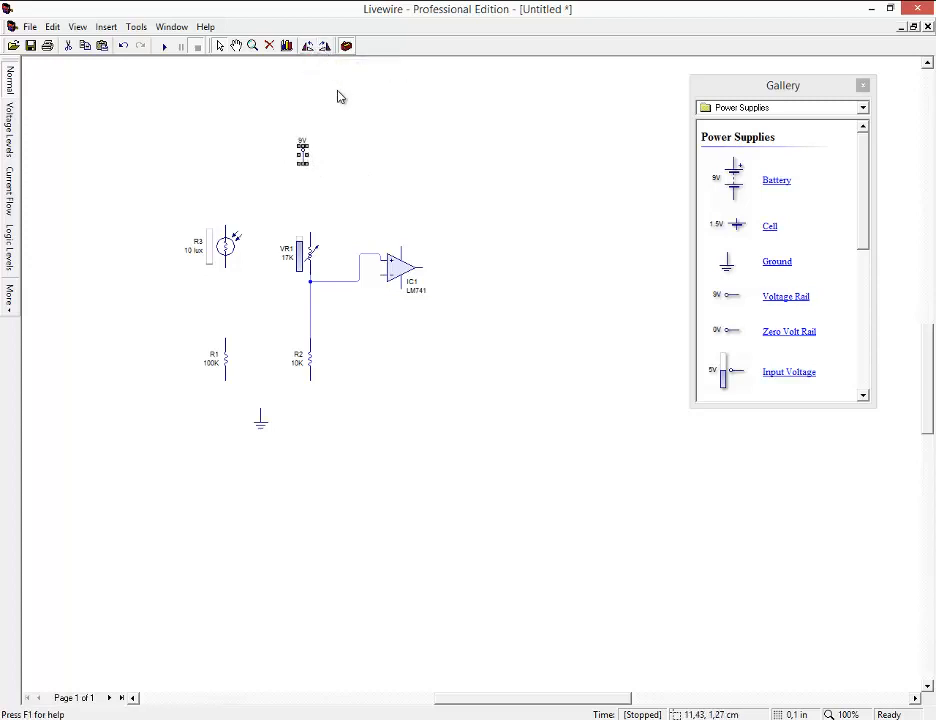
left_click(377, 122)
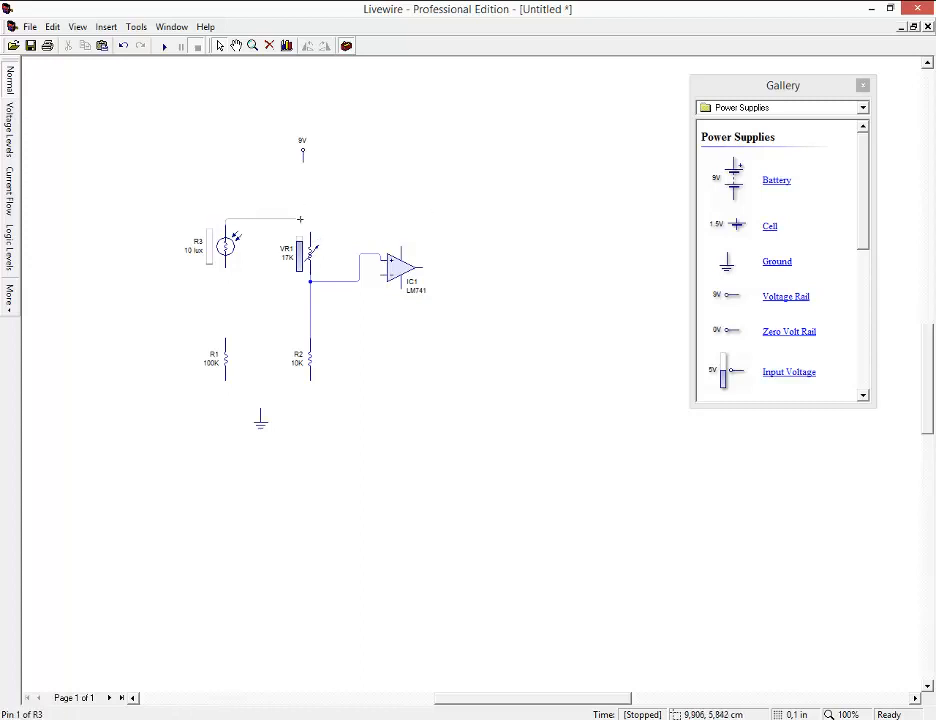
Step: Wire the upper pins of the LDR and VR1 and the op-amp's positive supply pin to the 9V rail
left_click_drag(300, 219, 310, 235)
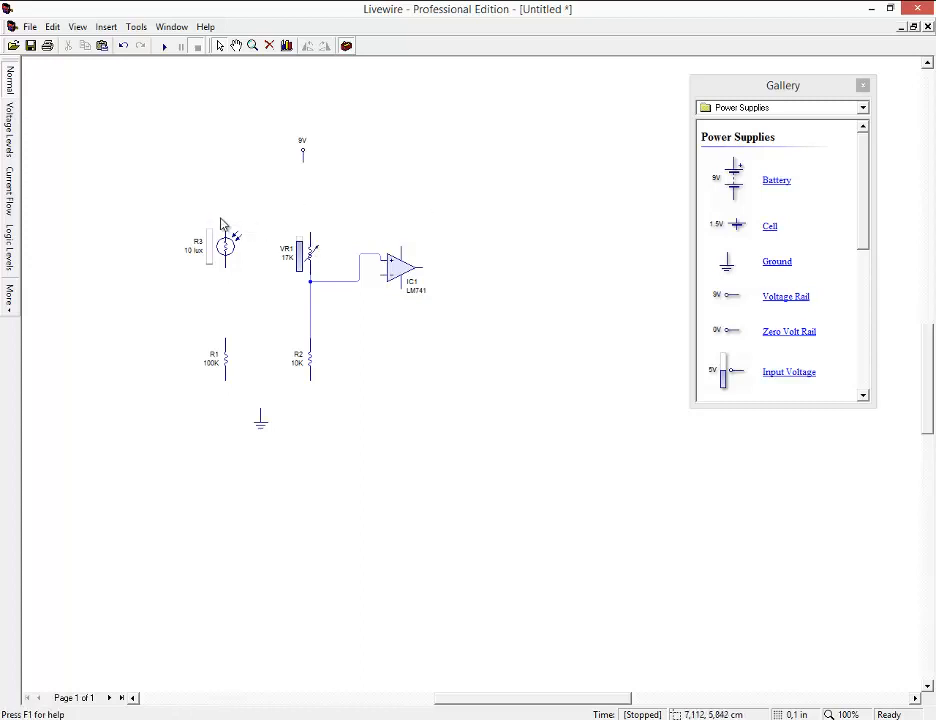
left_click_drag(313, 237, 310, 234)
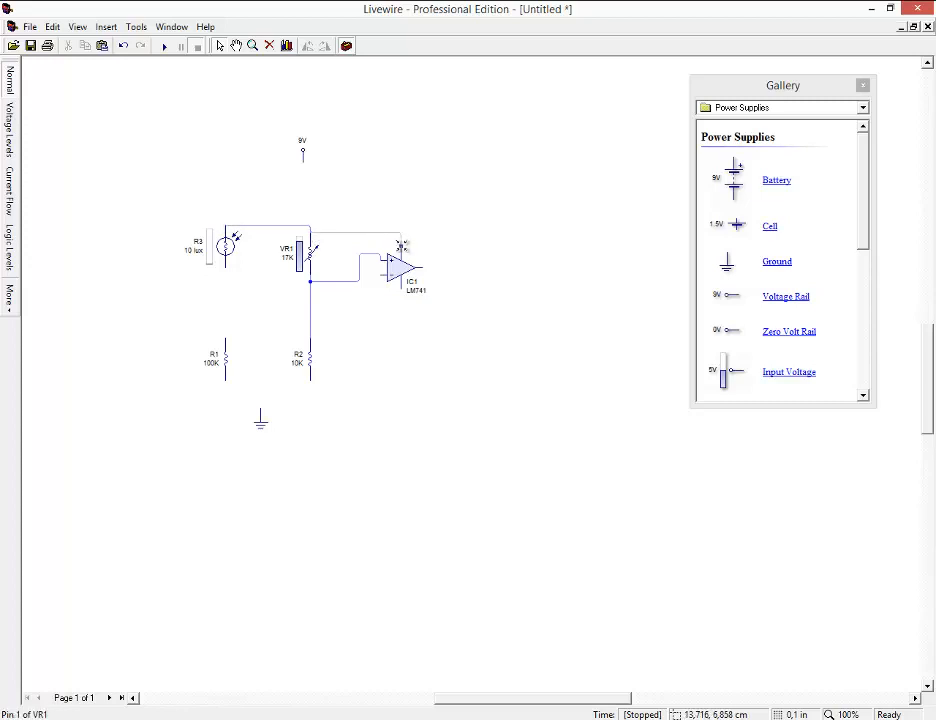
left_click_drag(400, 245, 401, 246)
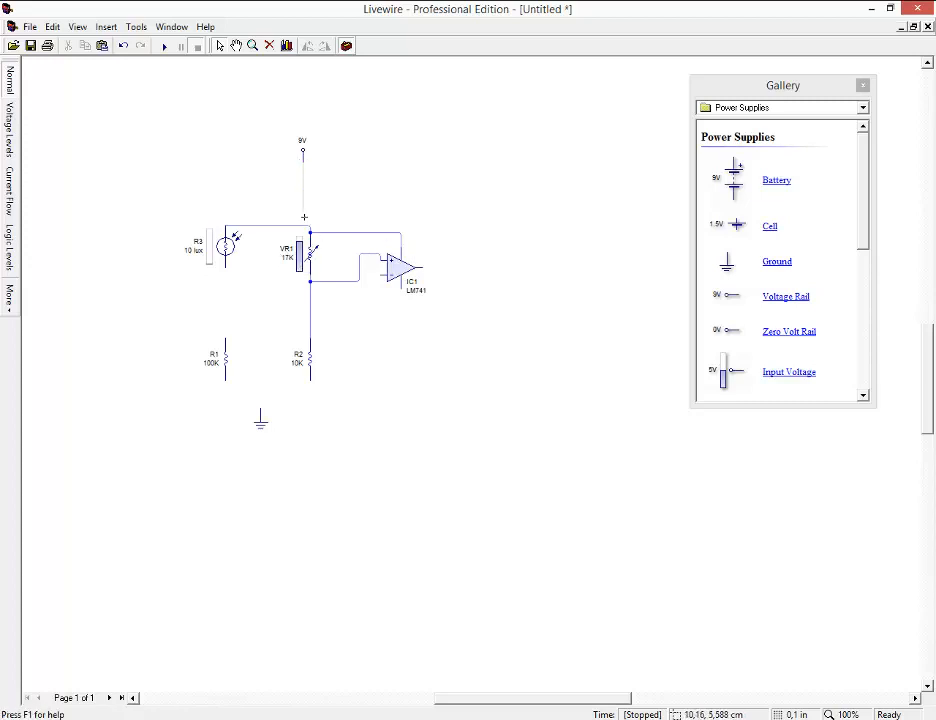
left_click(307, 230)
Step: Wire the LDR–R1 junction to the op-amp's inverting input, and connect R1, R2 and the op-amp's negative supply pin to ground
left_click(310, 378)
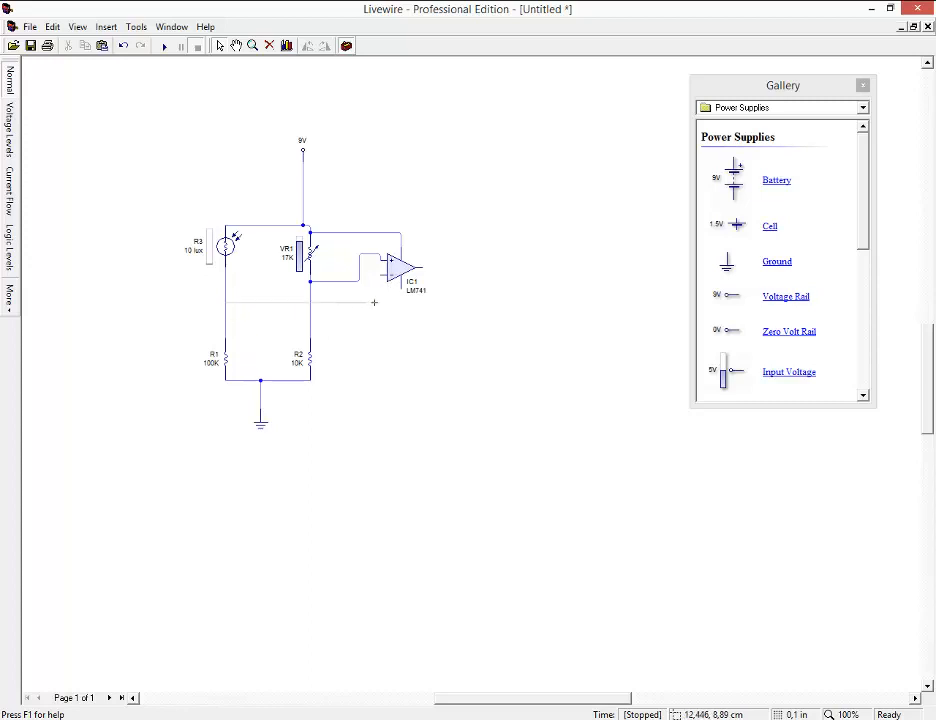
left_click_drag(381, 287, 385, 275)
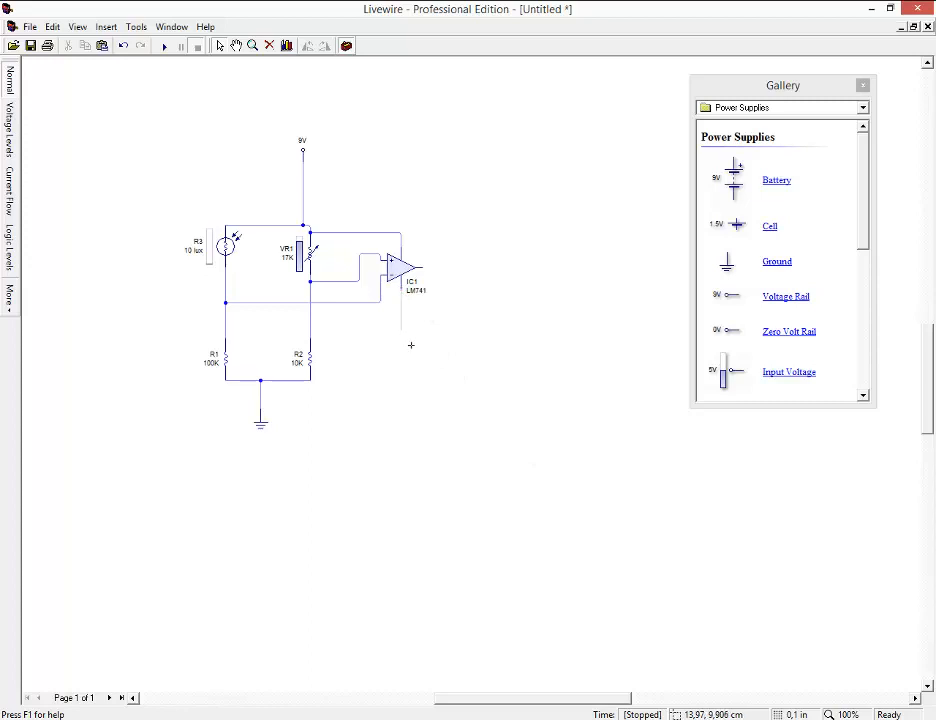
left_click(312, 380)
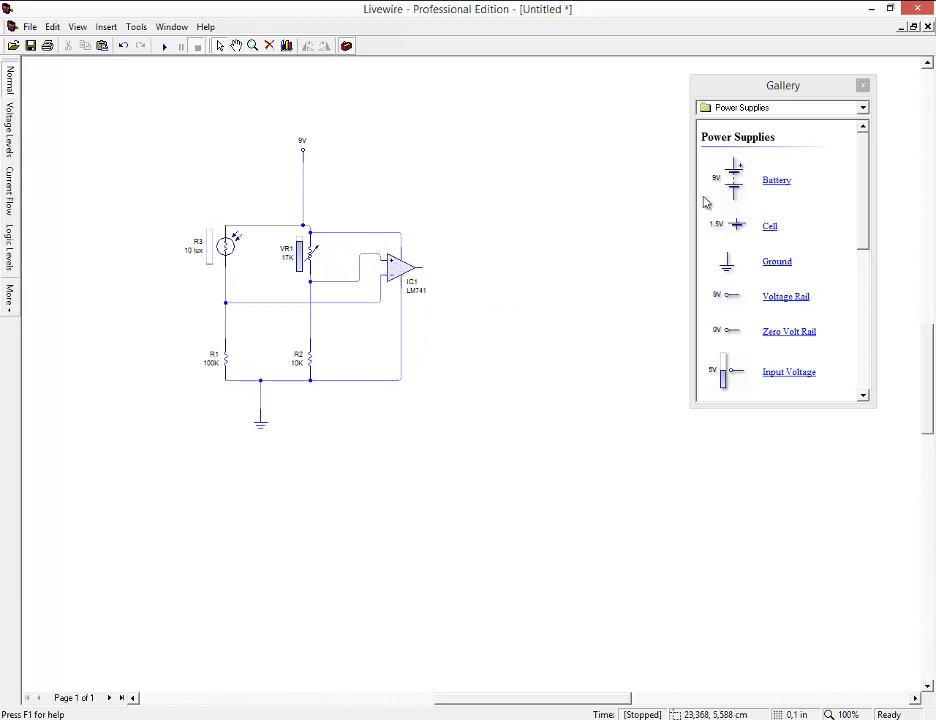
Step: Place a Voltmeter from the Measuring category beside R2 and wire it between the non-inverting input line and the ground line
left_click(840, 111)
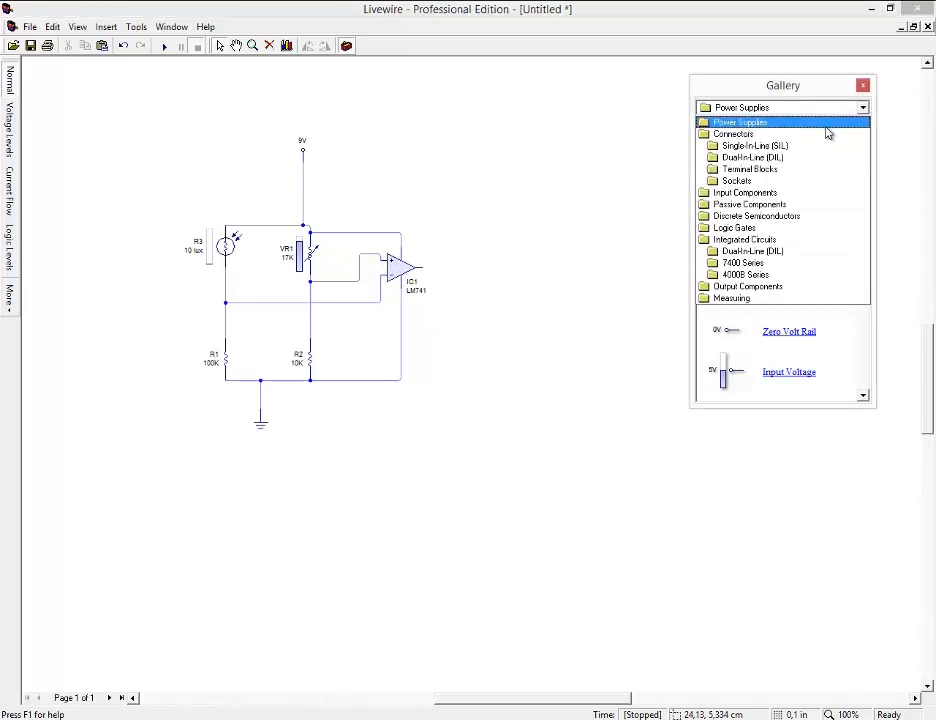
left_click(740, 298)
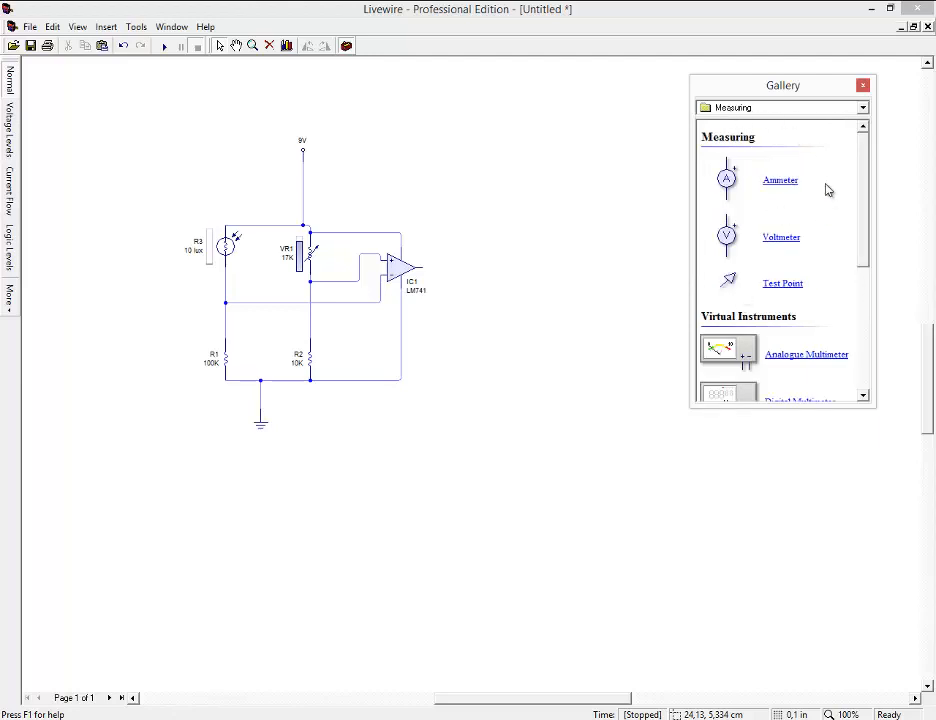
left_click_drag(735, 237, 331, 322)
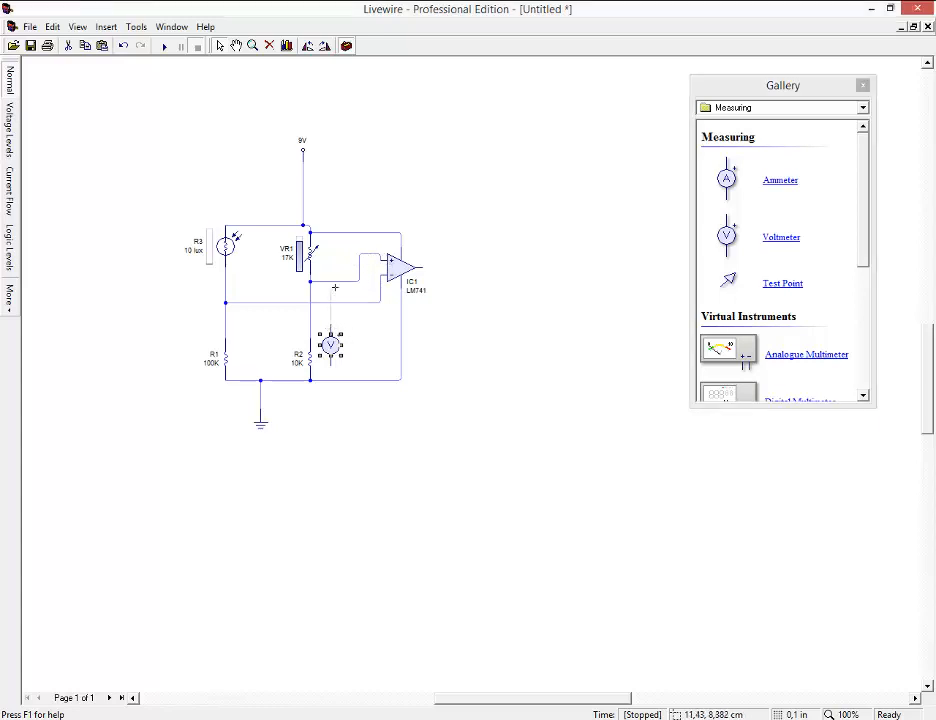
mouse_move(333, 368)
left_mouse_down()
mouse_move(331, 393)
mouse_move(331, 380)
left_mouse_up()
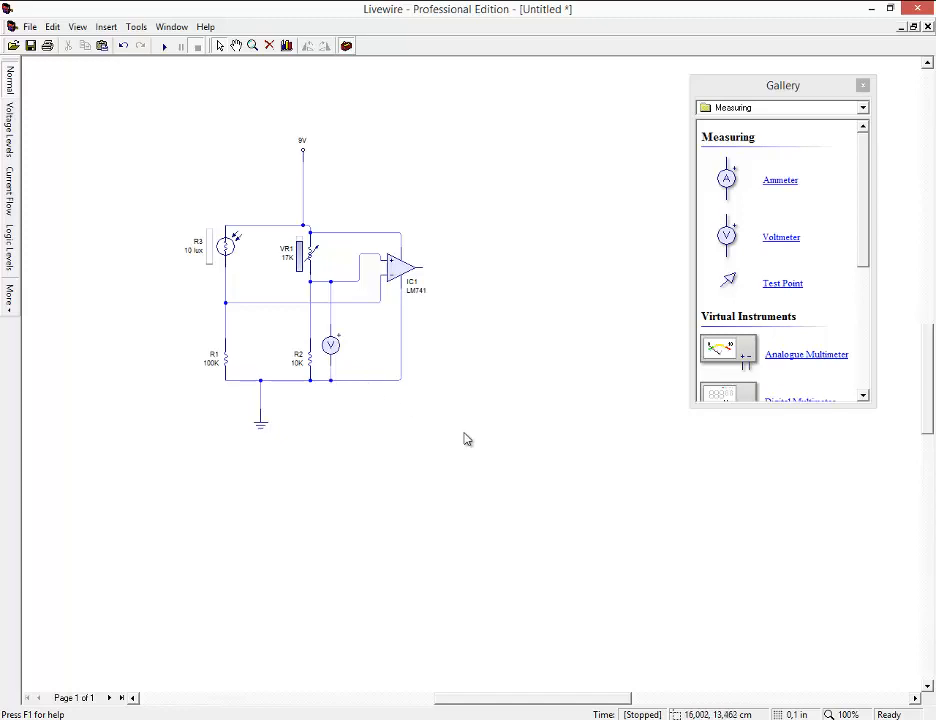
Step: Run the simulation and vary VR1's slider between 12K and 17K to examine the voltage across R2
left_click(165, 47)
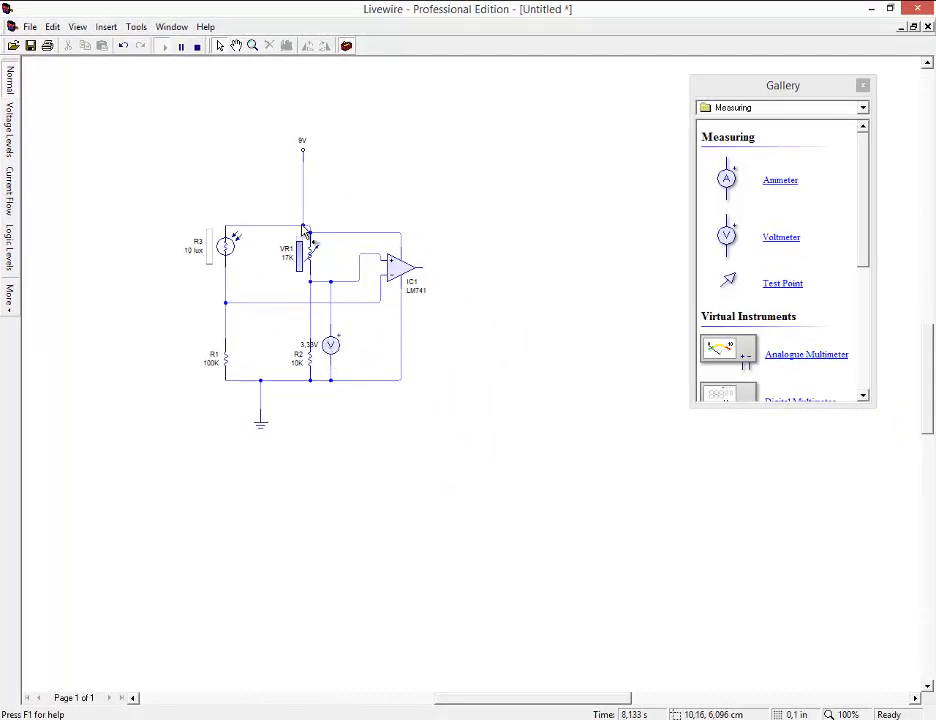
mouse_move(313, 252)
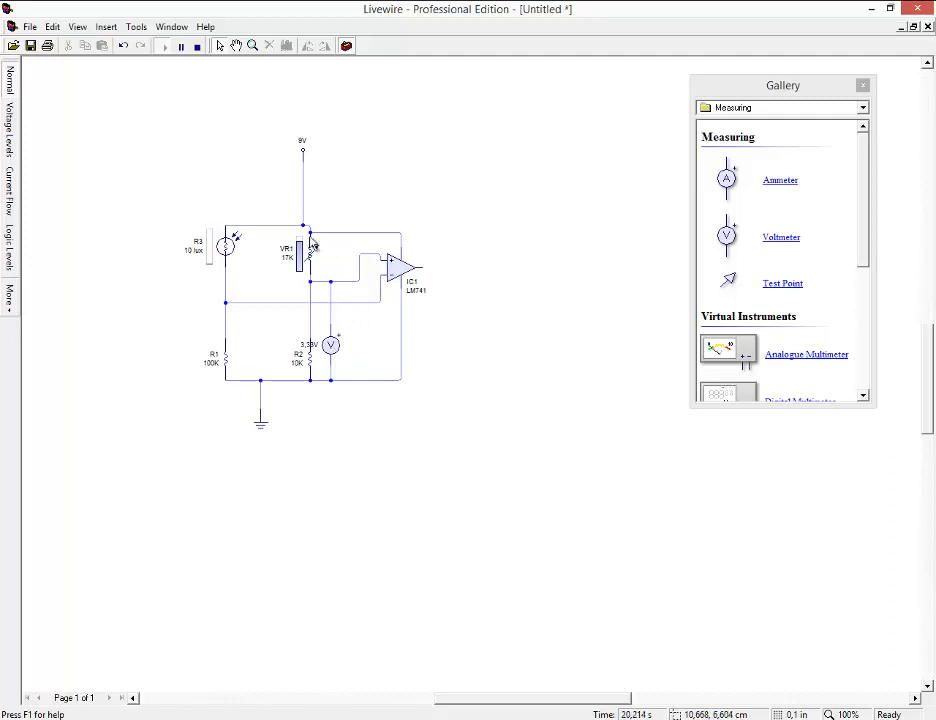
left_click_drag(302, 250, 303, 251)
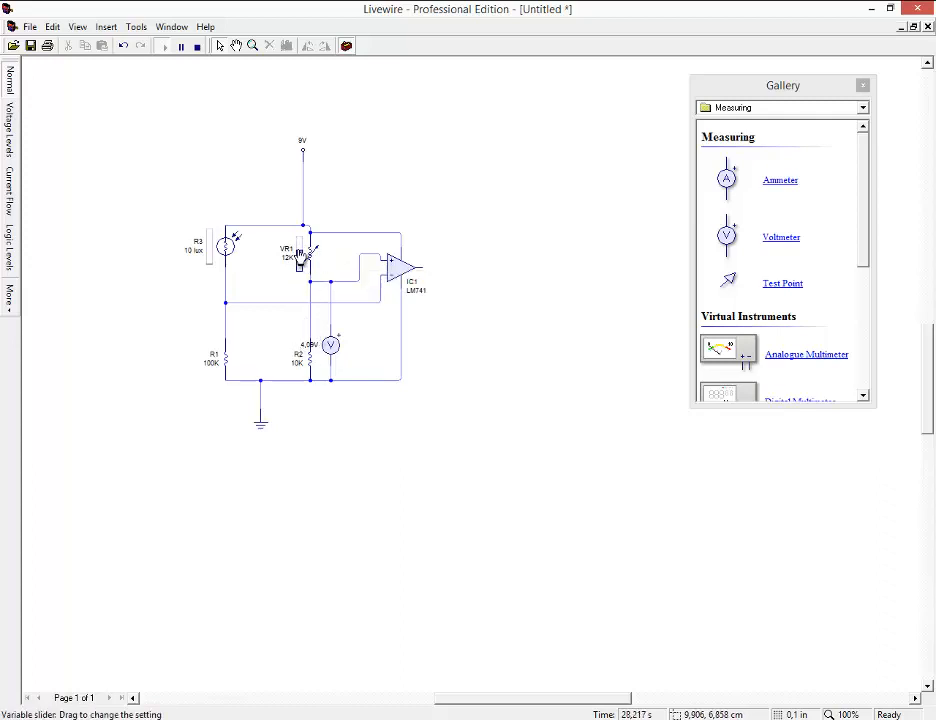
mouse_move(301, 259)
left_mouse_down()
mouse_move(296, 267)
mouse_move(301, 252)
left_mouse_up()
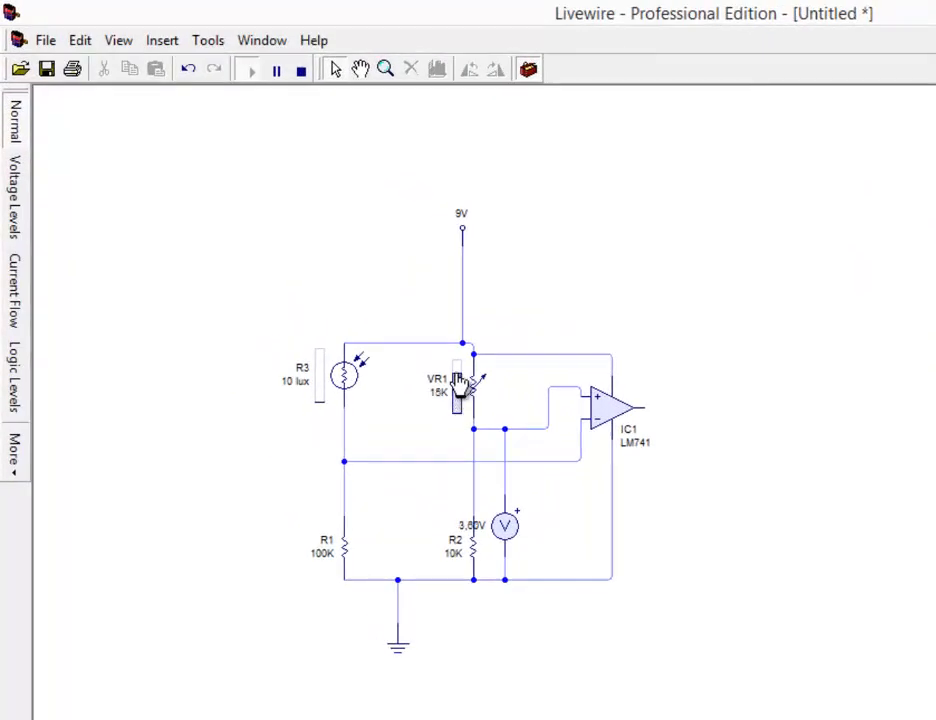
mouse_move(457, 381)
left_mouse_down()
mouse_move(455, 394)
mouse_move(458, 375)
left_mouse_up()
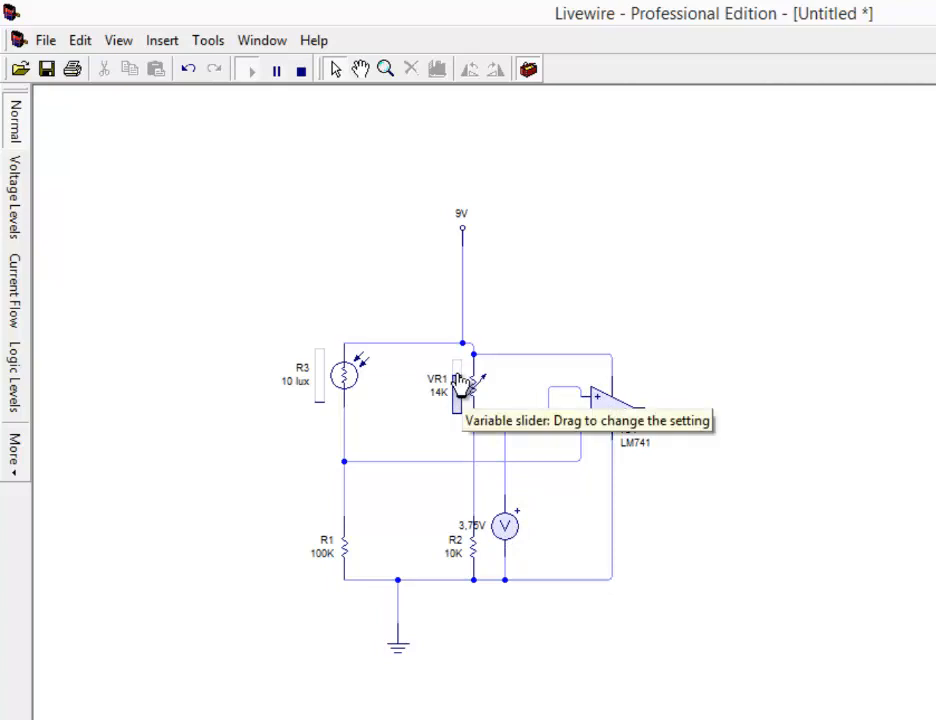
left_click_drag(460, 385, 461, 381)
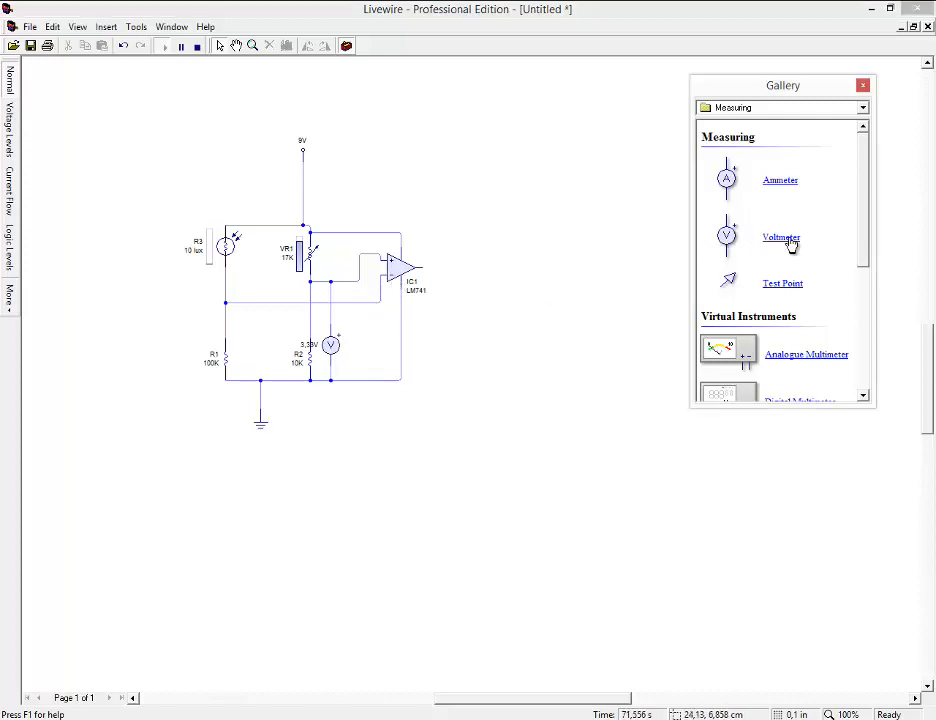
Step: Add a second Voltmeter between the inverting input line and the ground line, and run the simulation
left_click_drag(790, 240, 373, 303)
left_click(374, 317)
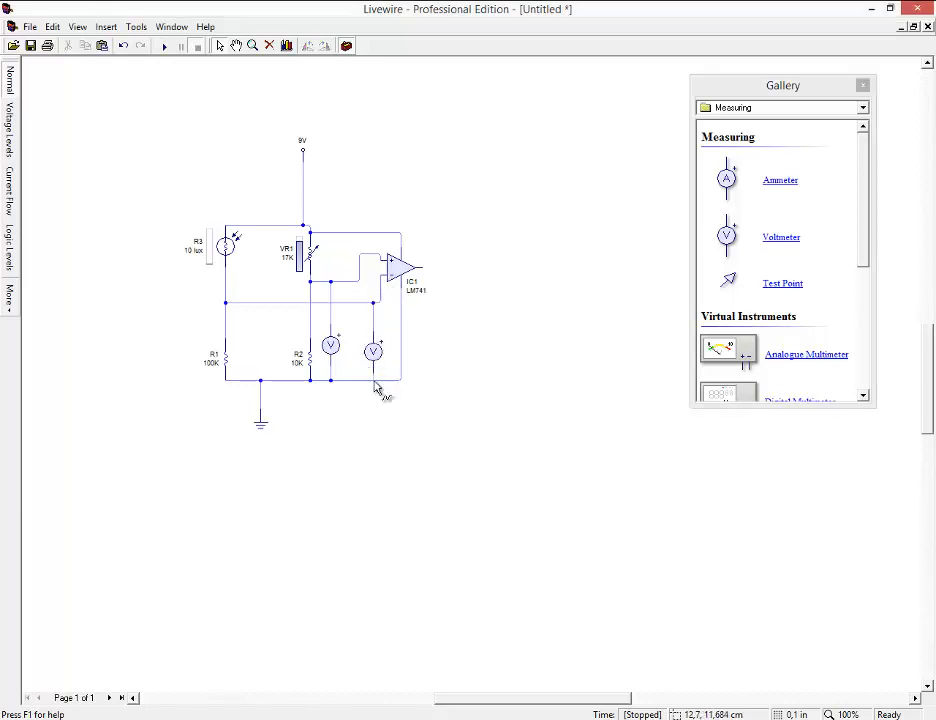
left_click(164, 46)
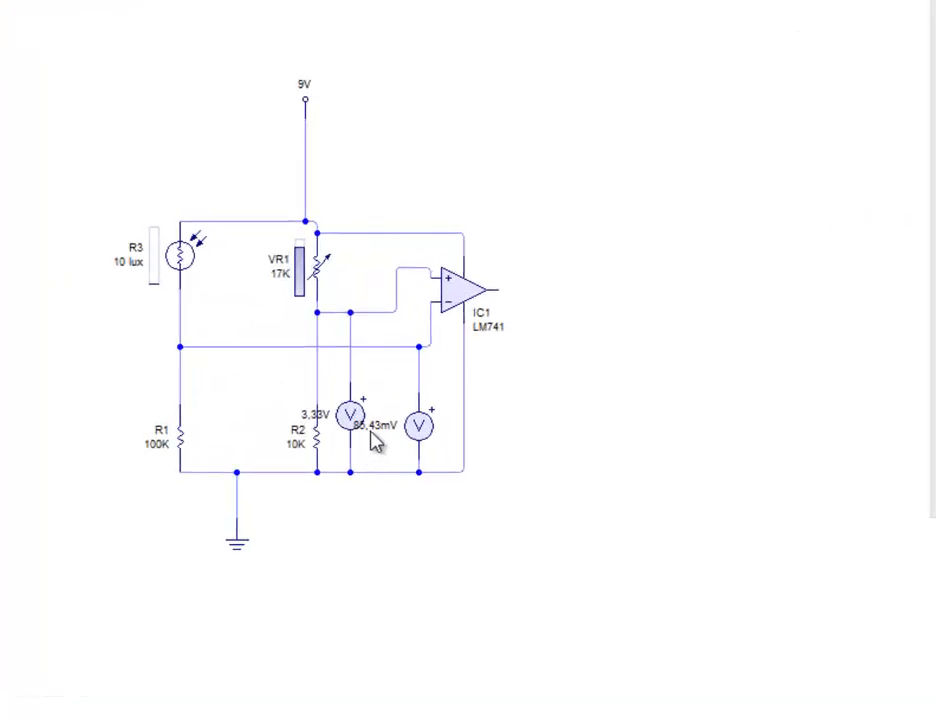
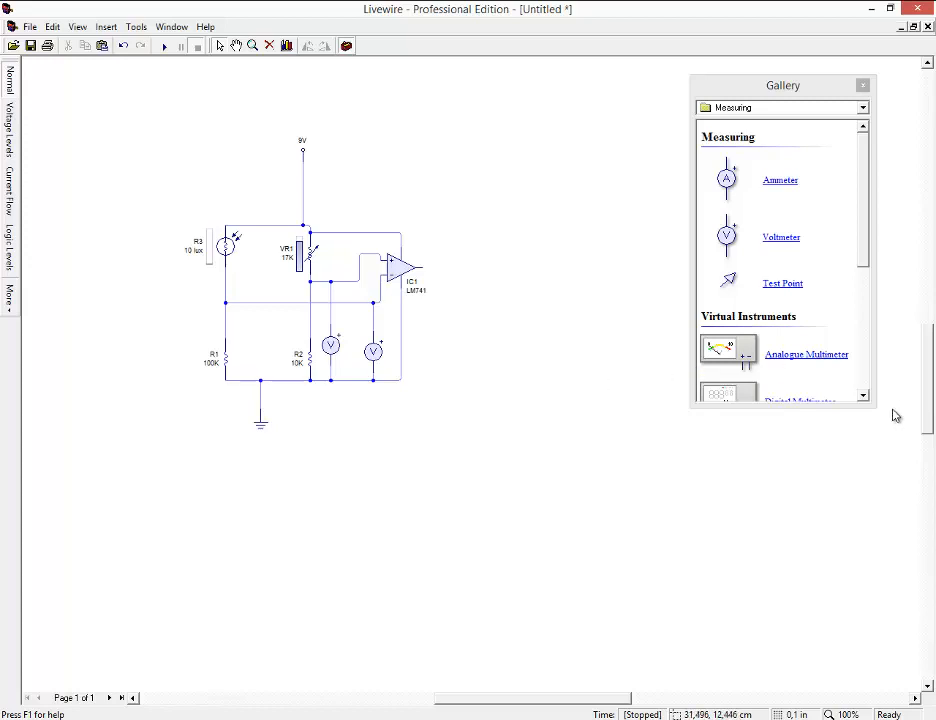
Step: Place two resistors from the Passive Components category, one rotated horizontally beside the op-amp output and one vertical below and beyond it
left_click(800, 108)
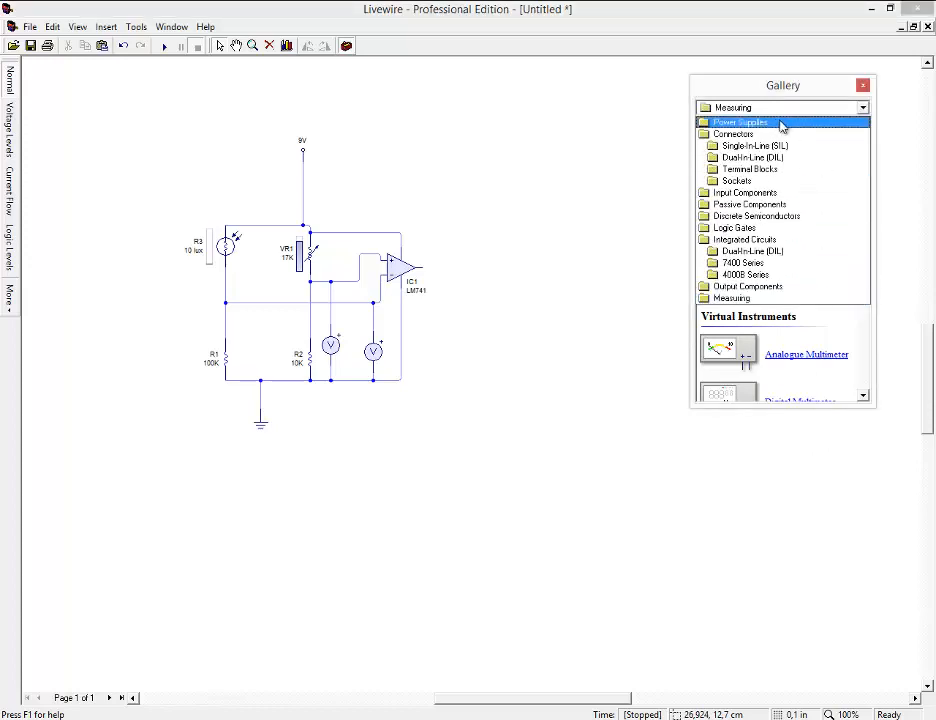
left_click(790, 205)
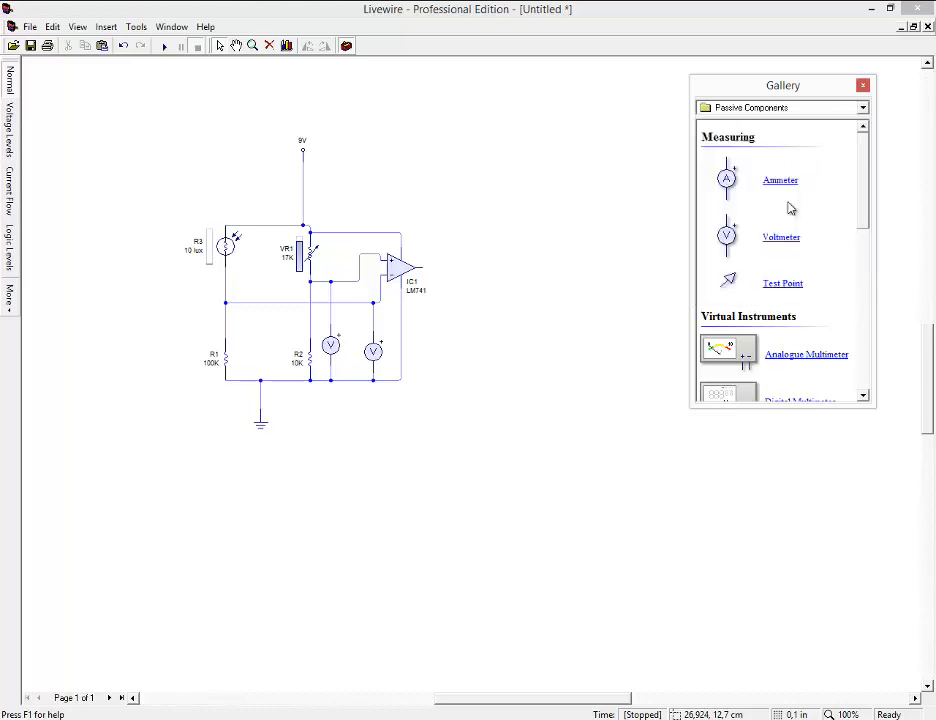
left_click_drag(785, 198, 473, 300)
left_click_drag(779, 190, 488, 355)
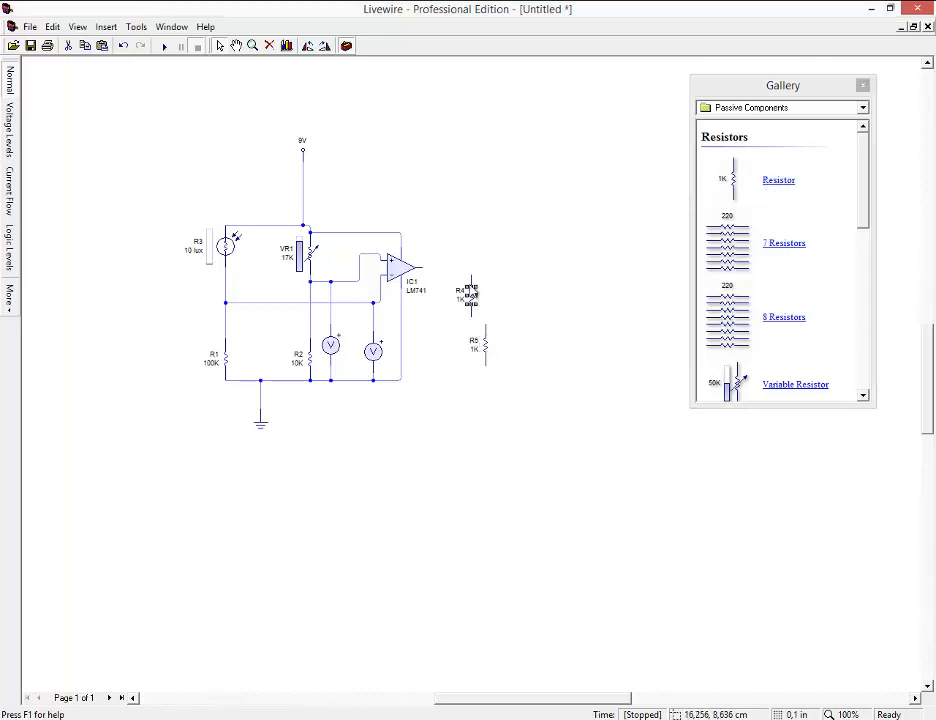
left_click(325, 47)
left_click(486, 345)
left_click_drag(518, 347, 518, 347)
left_click(482, 267)
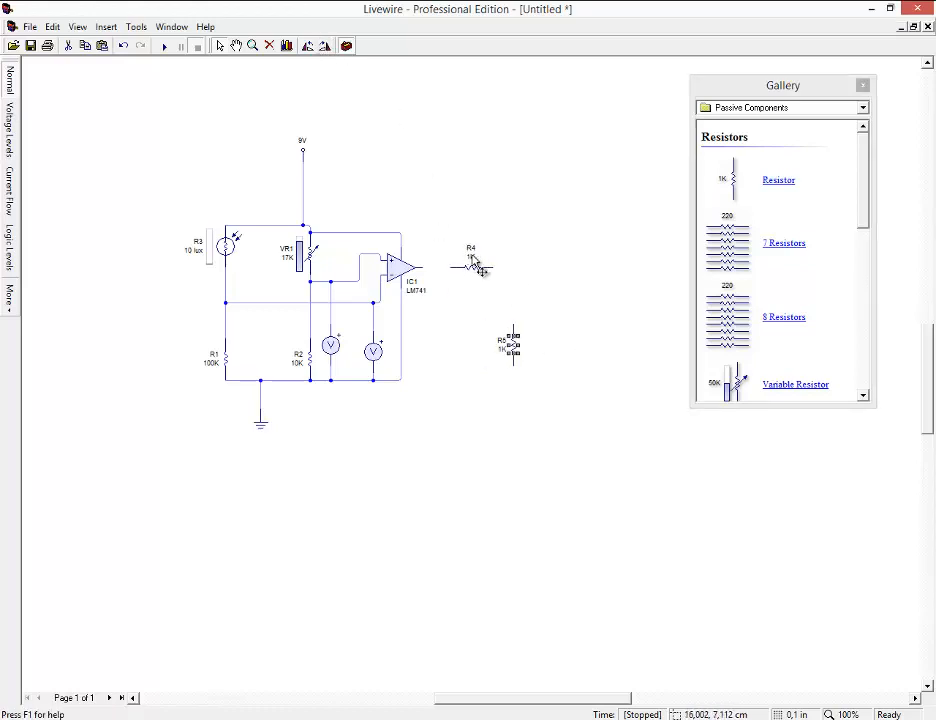
Step: Set the value of R4 to 10K and the value of R5 to 22K
right_click(476, 262)
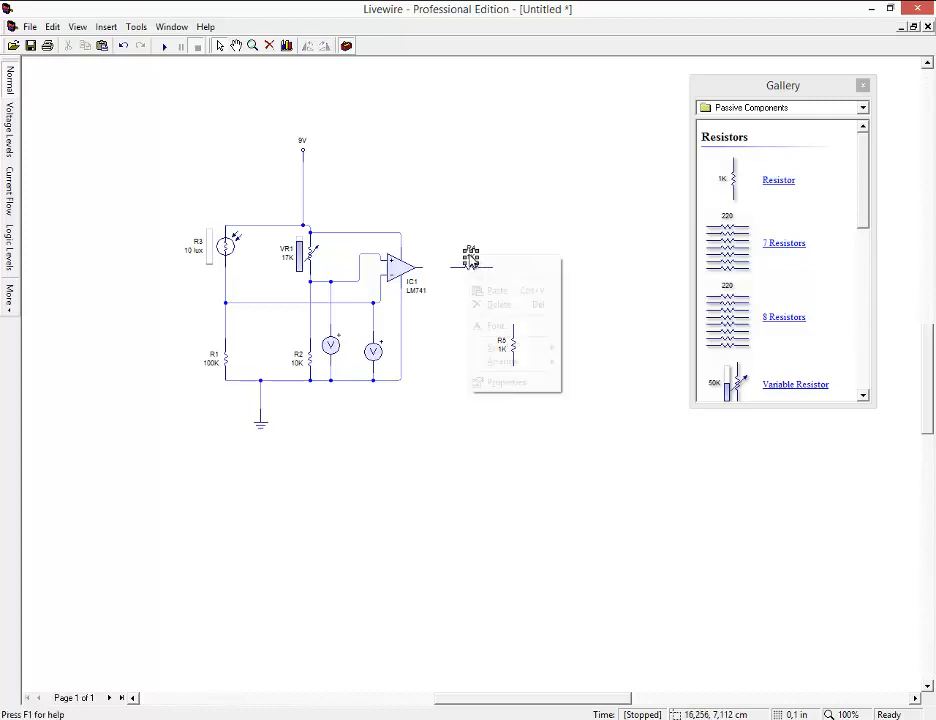
key("Escape")
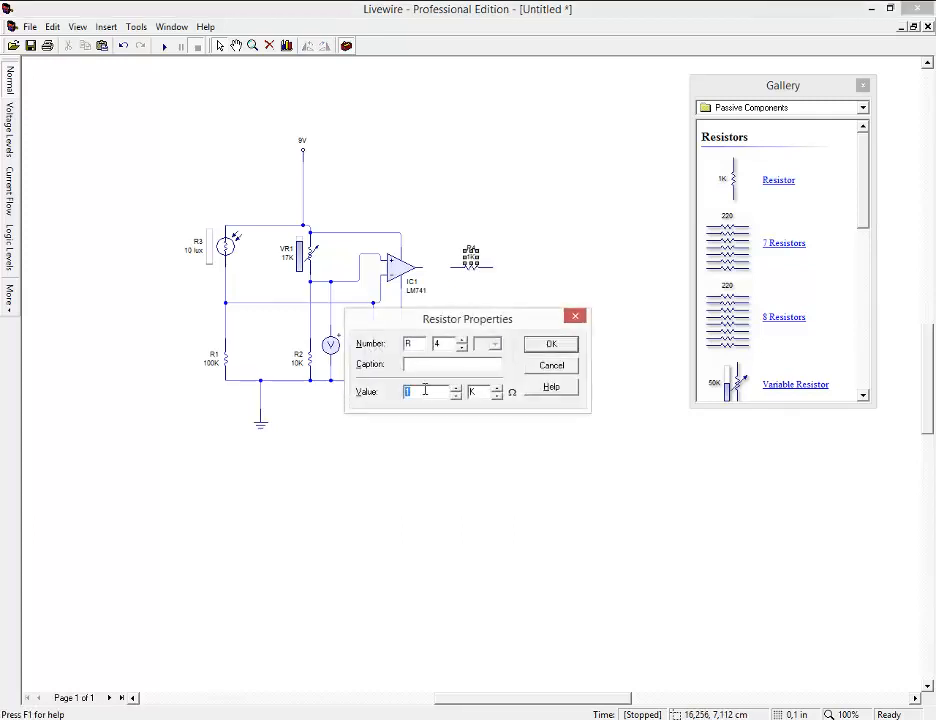
left_click(545, 346)
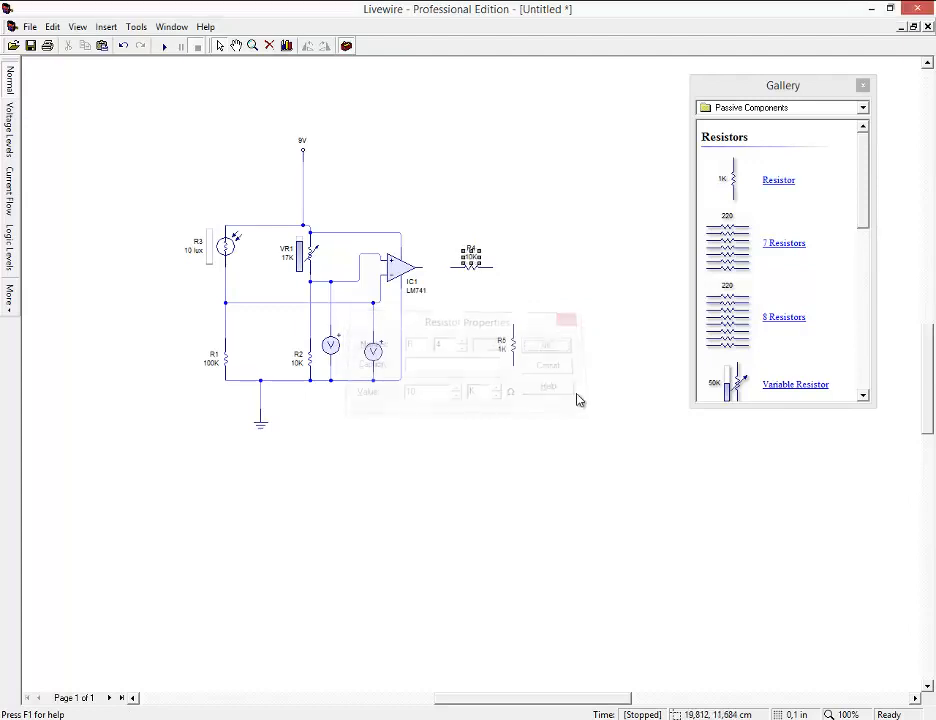
left_click(508, 350)
right_click(509, 350)
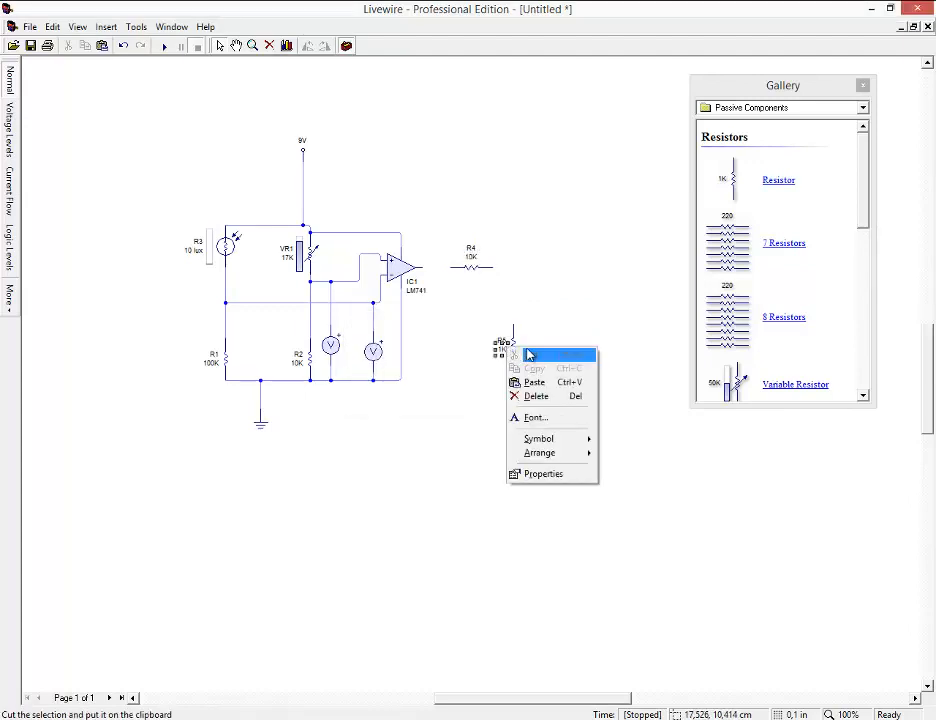
left_click(541, 474)
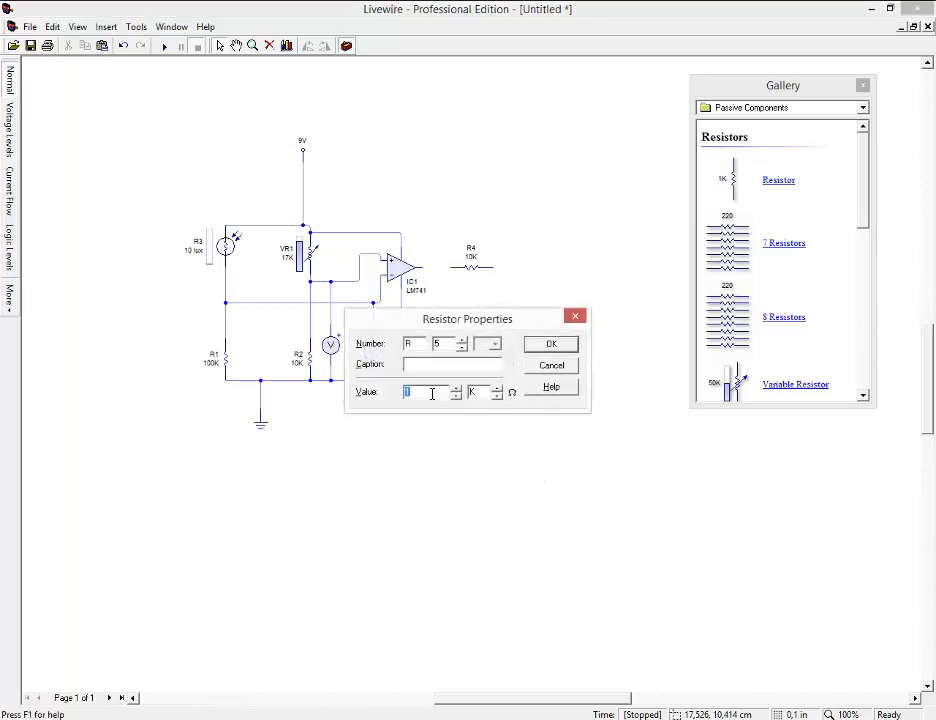
left_click(563, 345)
Step: Wire R4 between the op-amp output and the upper end of R5, and connect R5's lower end to the ground line
left_click(479, 270)
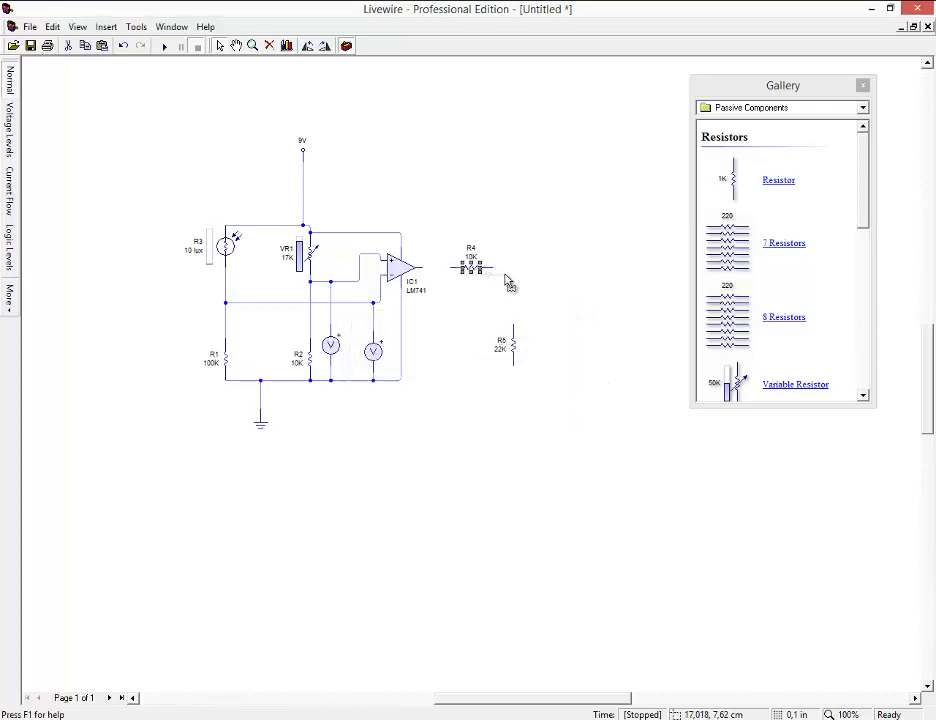
mouse_move(488, 272)
left_mouse_down()
mouse_move(515, 310)
mouse_move(514, 388)
mouse_move(518, 344)
mouse_move(530, 358)
left_mouse_up()
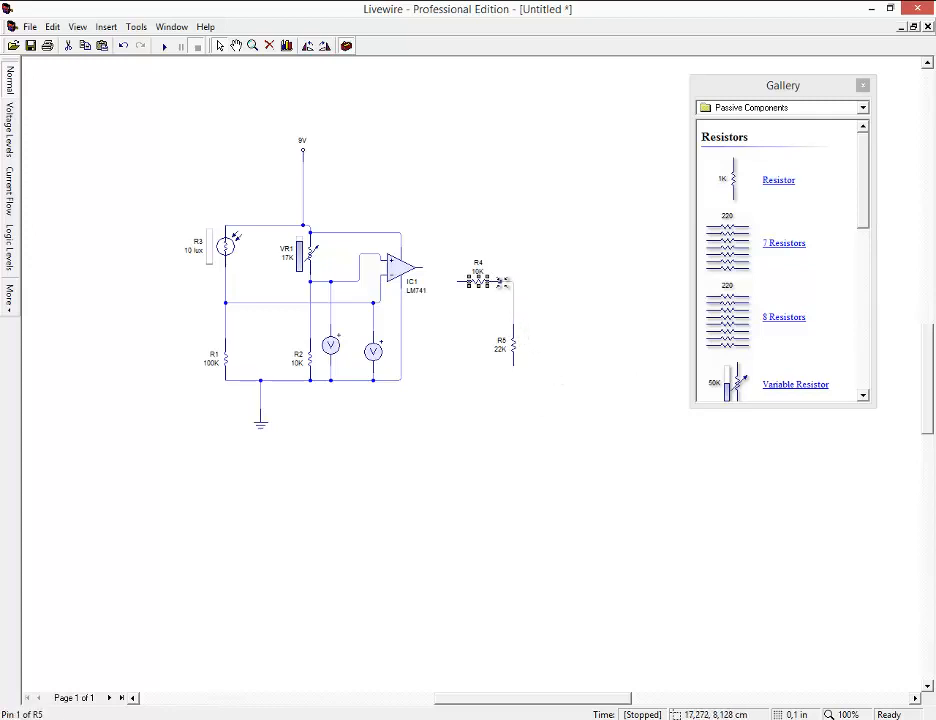
mouse_move(501, 303)
left_mouse_down()
mouse_move(493, 334)
mouse_move(501, 283)
left_mouse_up()
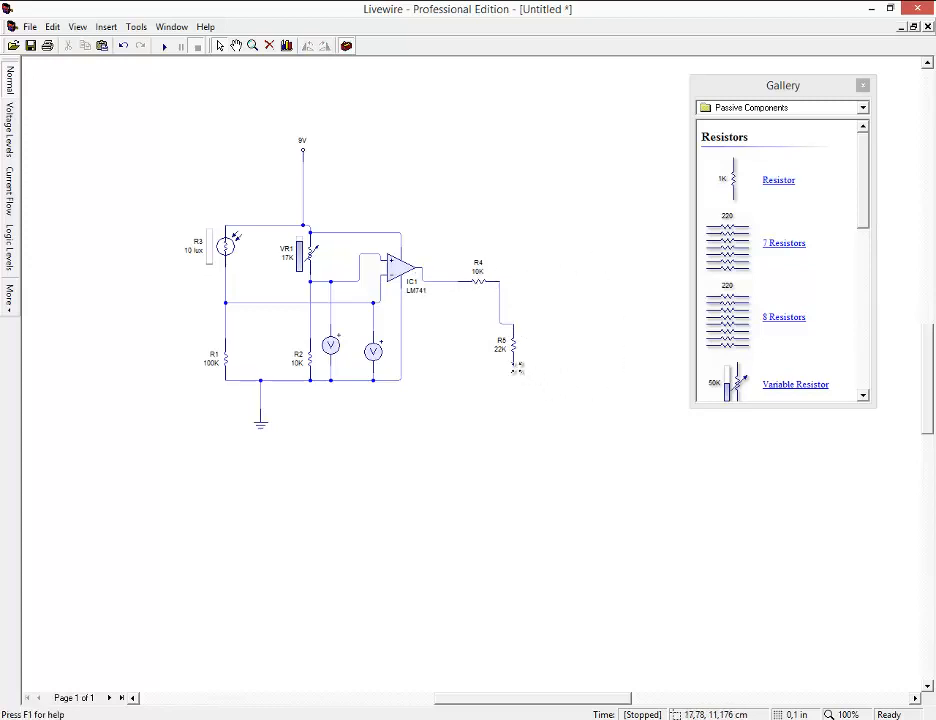
left_click(401, 381)
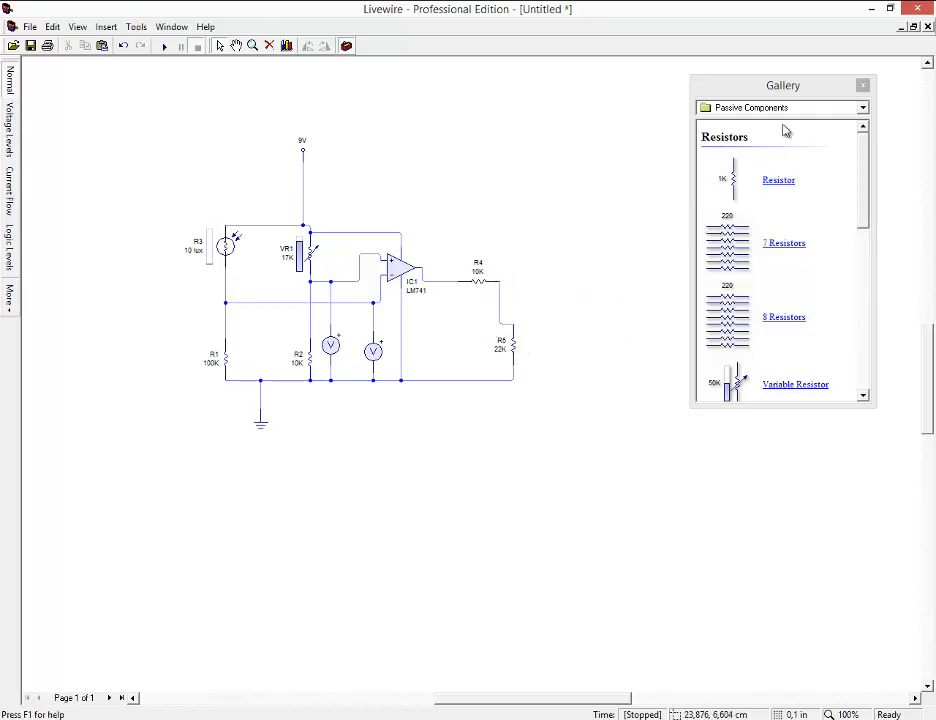
Step: Place an NPN Transistor from Discrete Semiconductors and wire its base to the R4–R5 junction and its emitter to the ground line
left_click(815, 109)
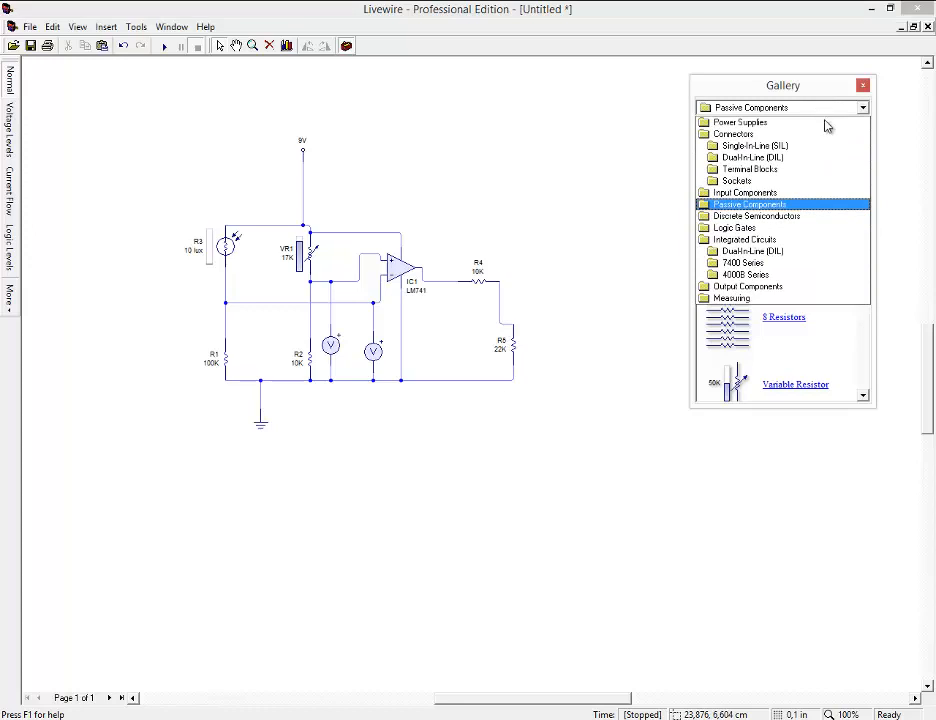
left_click(797, 215)
left_click_drag(868, 179, 866, 263)
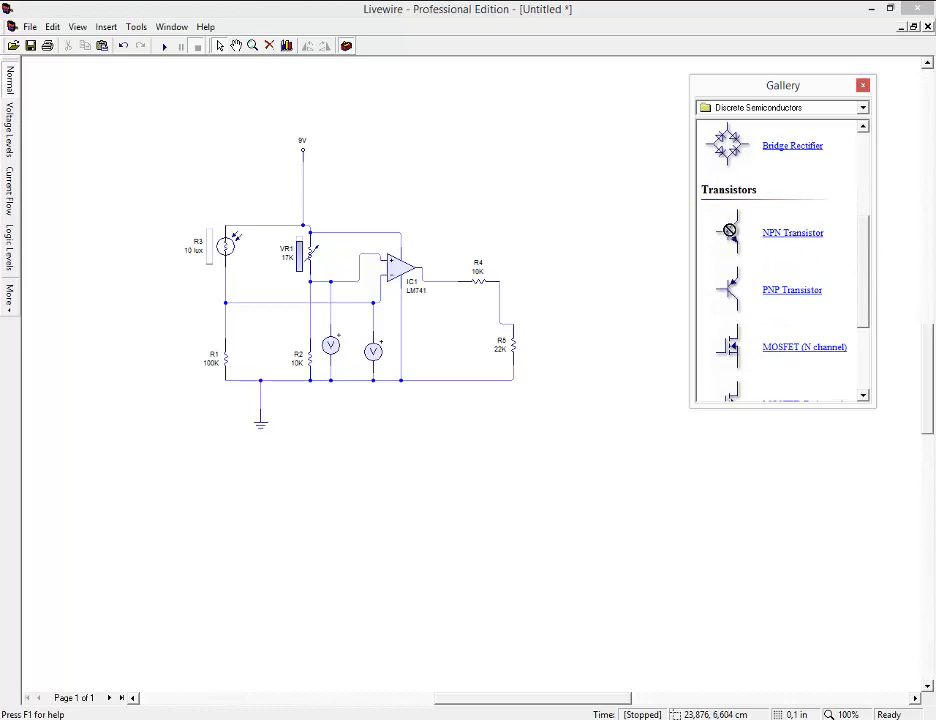
left_click_drag(593, 297, 586, 287)
left_click_drag(497, 281, 567, 282)
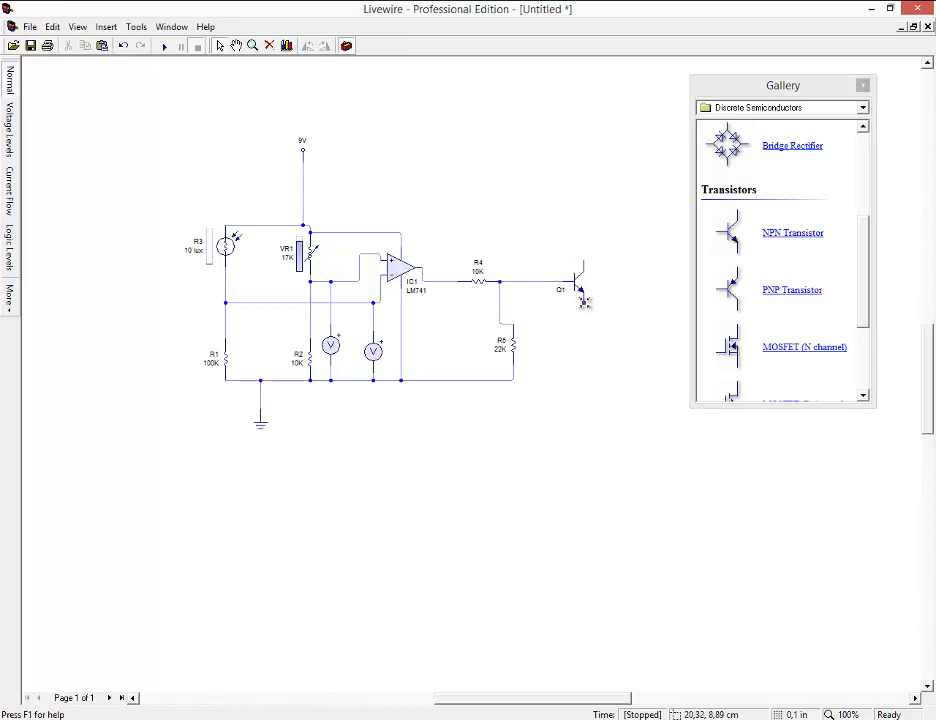
left_click_drag(584, 300, 514, 381)
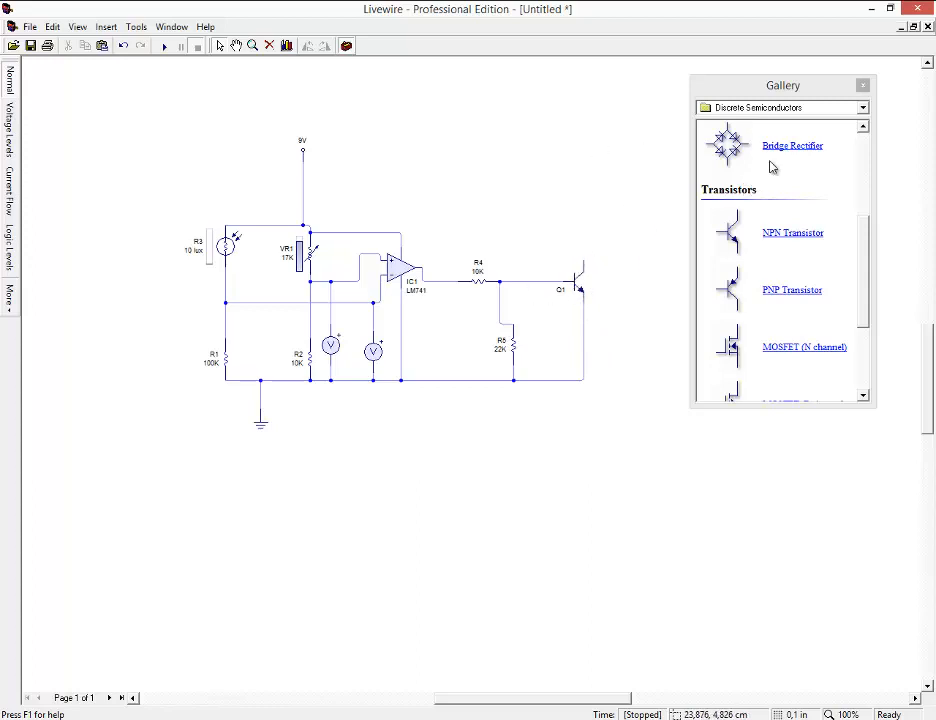
Step: Place an SPDT Relay from Output Components above Q1 and wire its coil to the transistor's collector
left_click(821, 110)
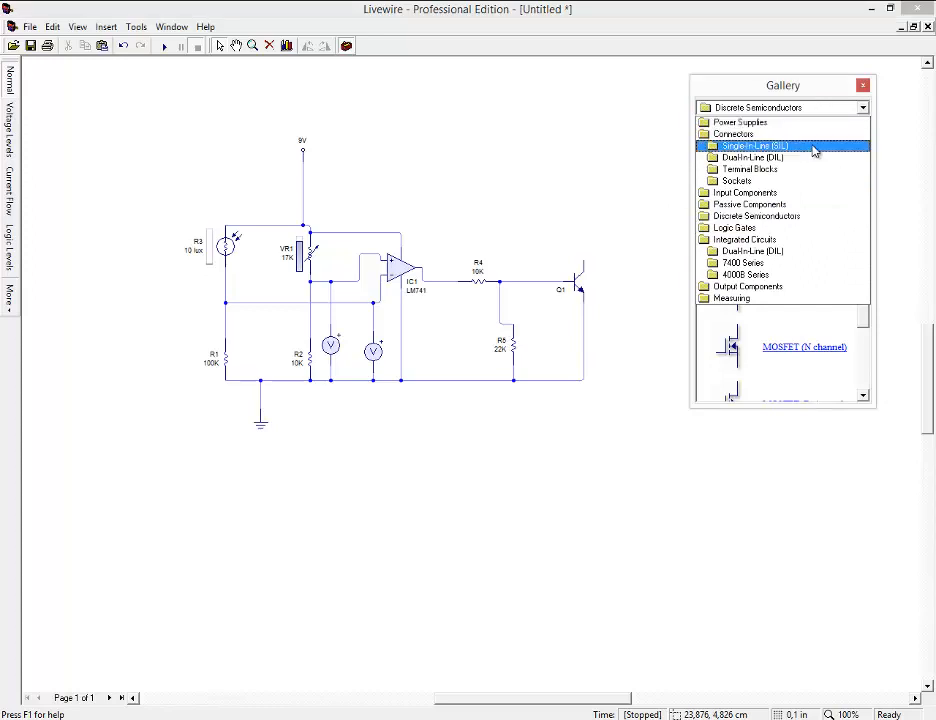
left_click(750, 286)
left_click_drag(865, 161, 868, 220)
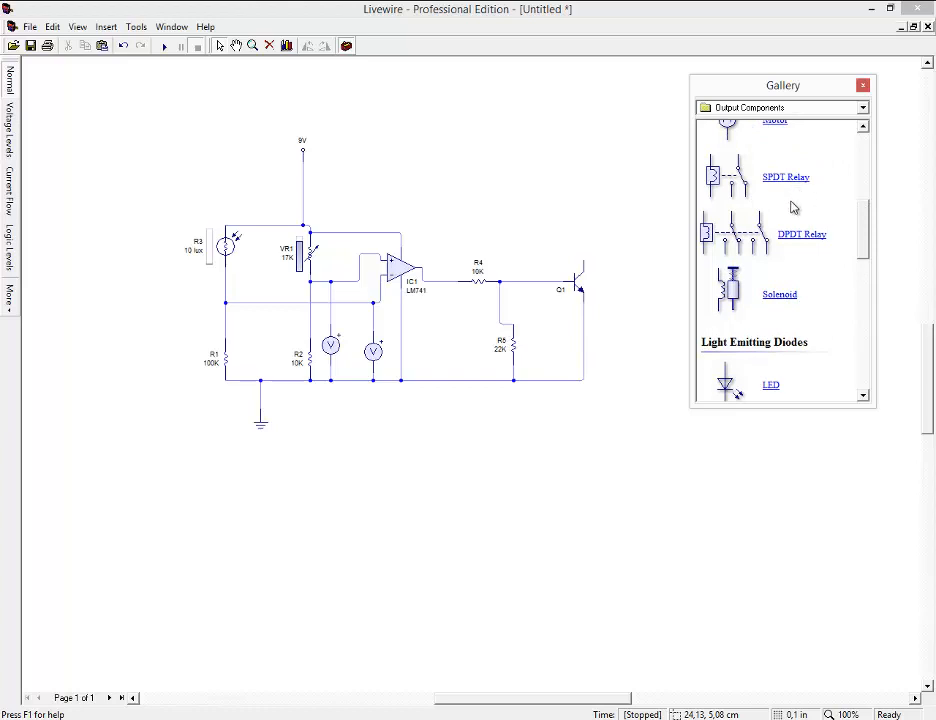
left_click_drag(760, 178, 587, 186)
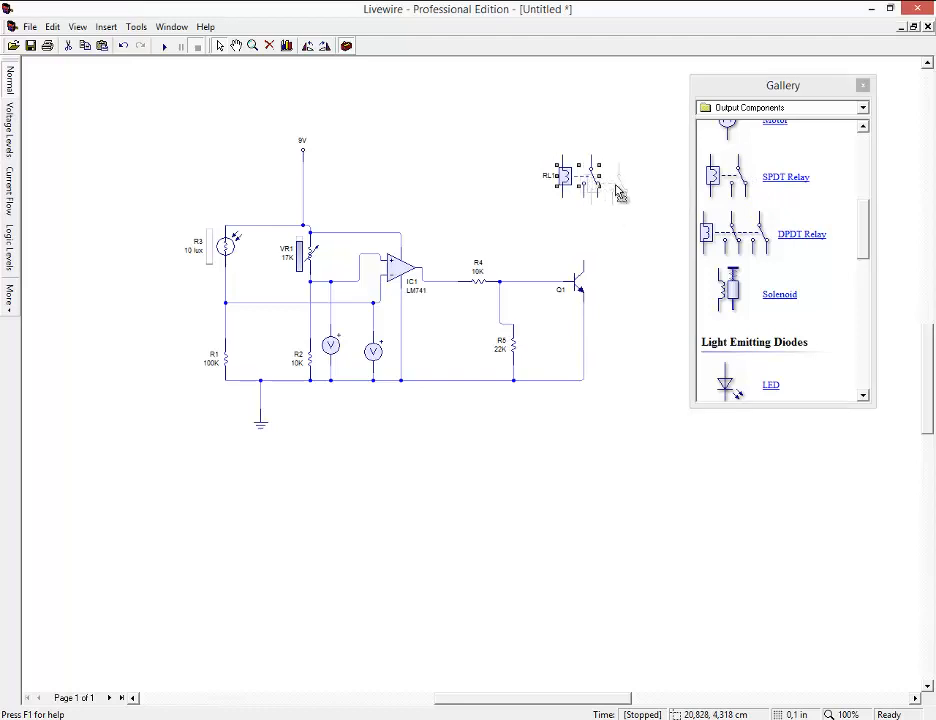
left_click(646, 232)
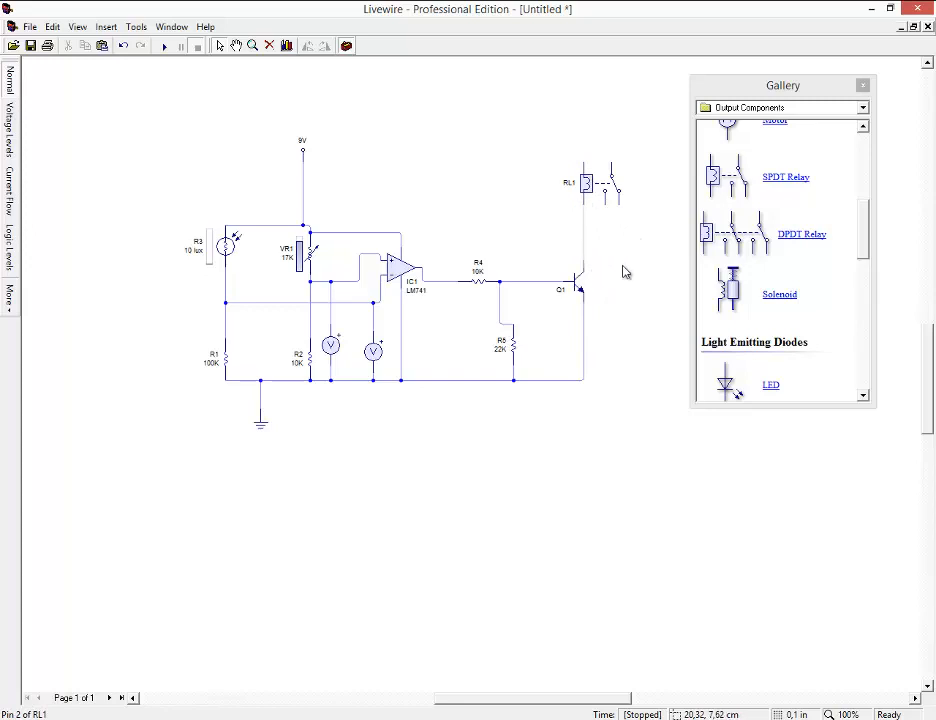
mouse_move(581, 204)
left_mouse_down()
mouse_move(588, 272)
mouse_move(587, 184)
mouse_move(583, 219)
left_mouse_up()
left_click_drag(588, 268, 585, 268)
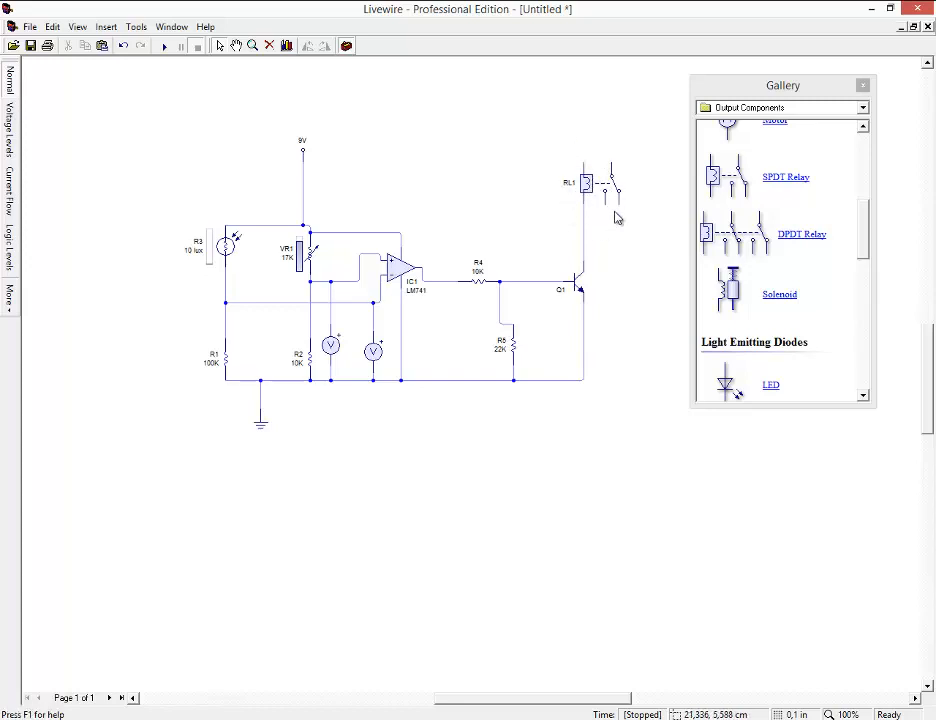
Step: Place a Diode from Discrete Semiconductors, rotate it 180 degrees and connect it in parallel with the relay coil
left_click(863, 125)
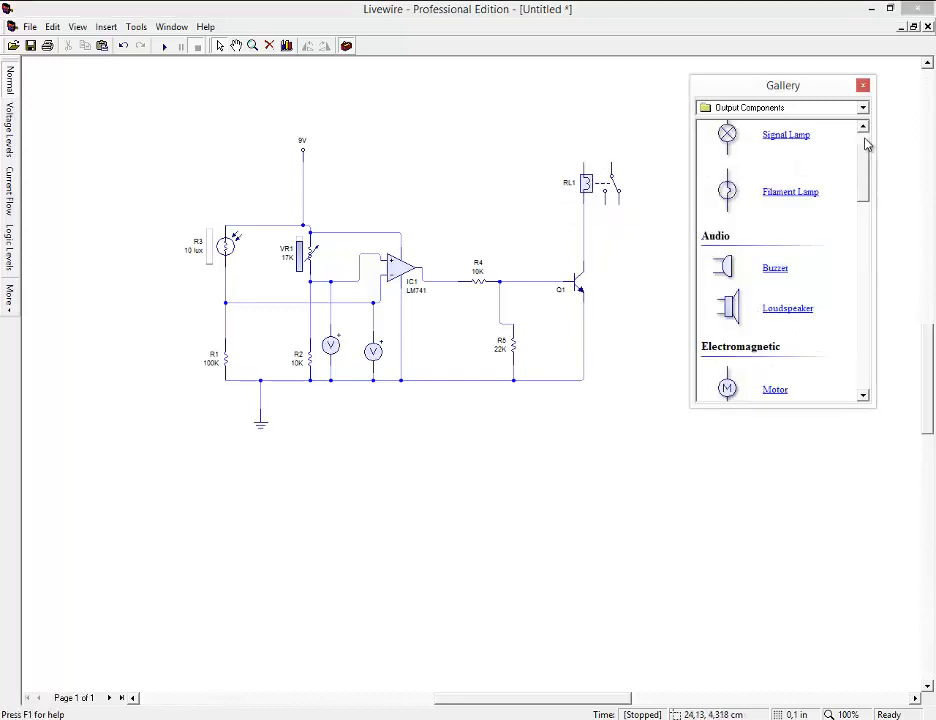
left_click(862, 107)
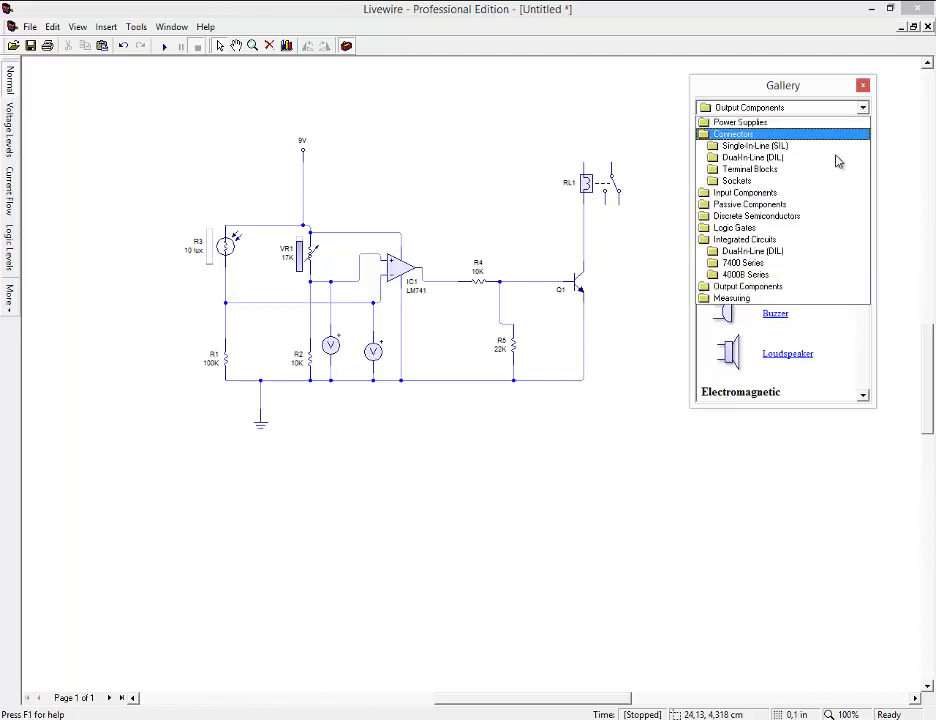
left_click(800, 218)
left_click_drag(777, 184, 528, 191)
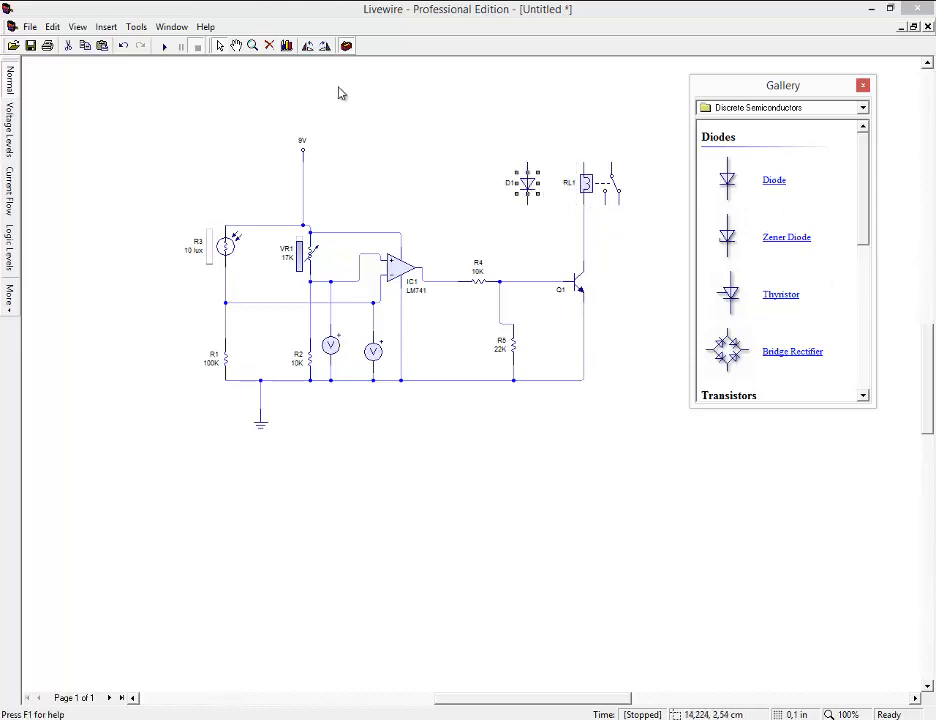
left_click(308, 47)
left_click(308, 47)
left_click_drag(533, 188, 549, 170)
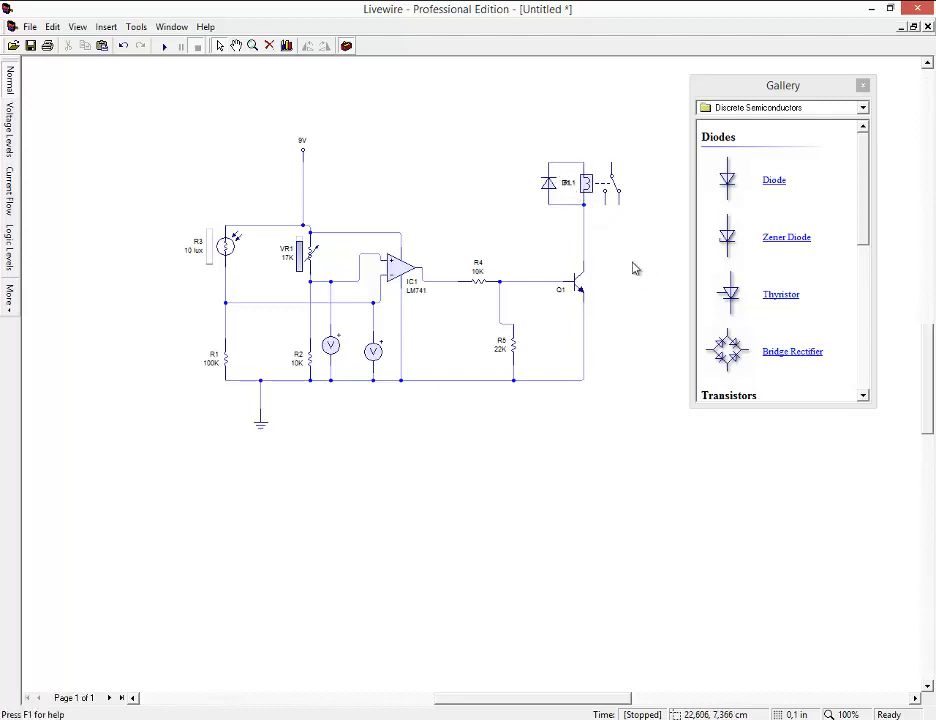
Step: Wire the upper end of the diode and relay coil to the 9V supply line at VR1
left_click_drag(580, 140, 306, 197)
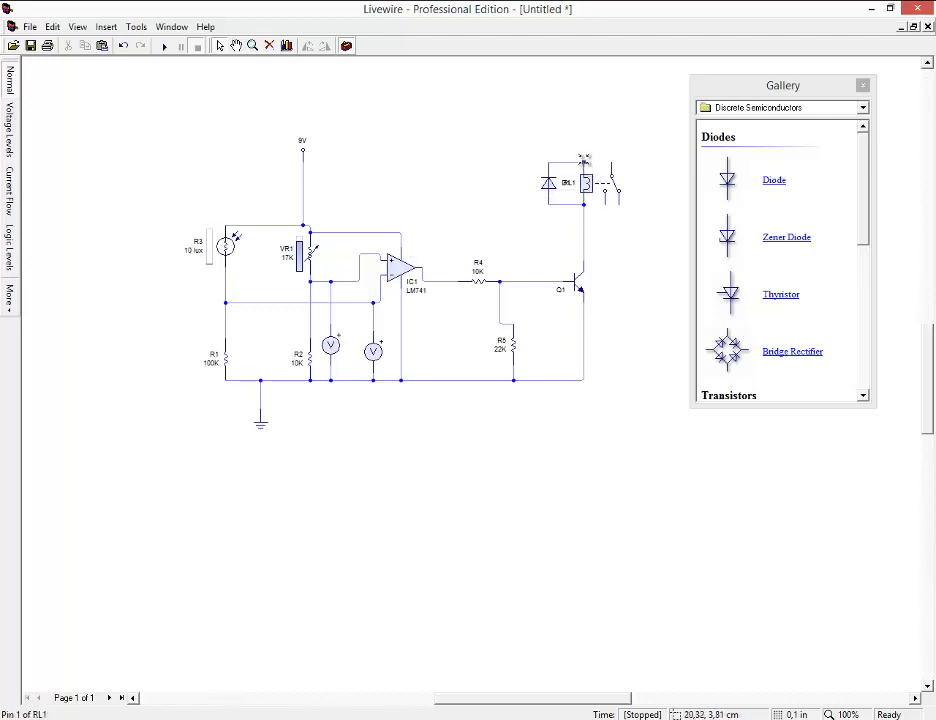
left_click_drag(536, 145, 417, 152)
left_click_drag(306, 157, 306, 197)
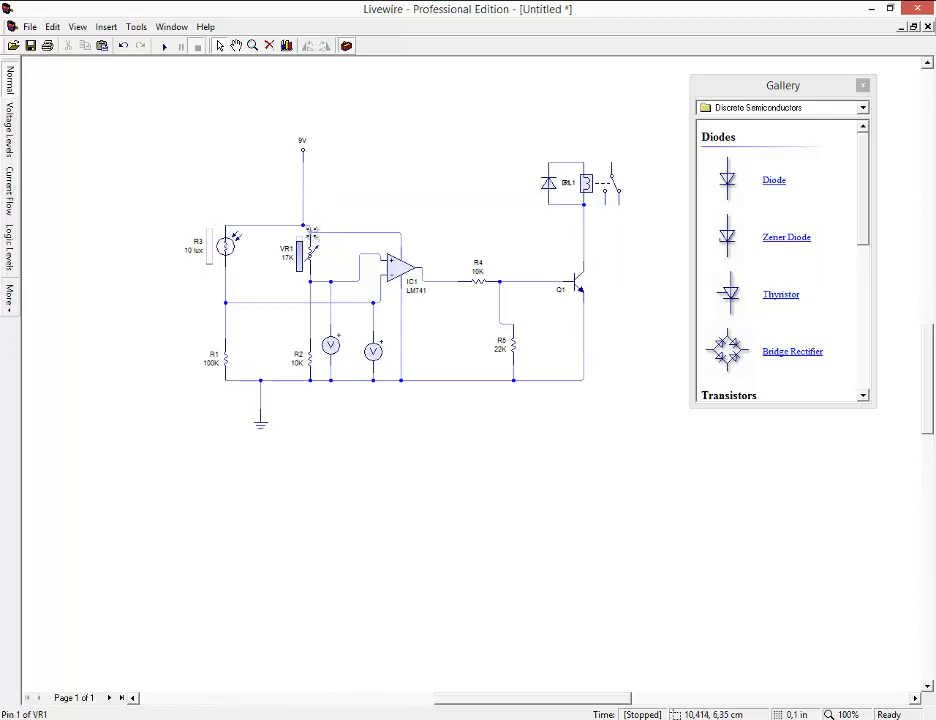
left_click_drag(342, 171, 526, 161)
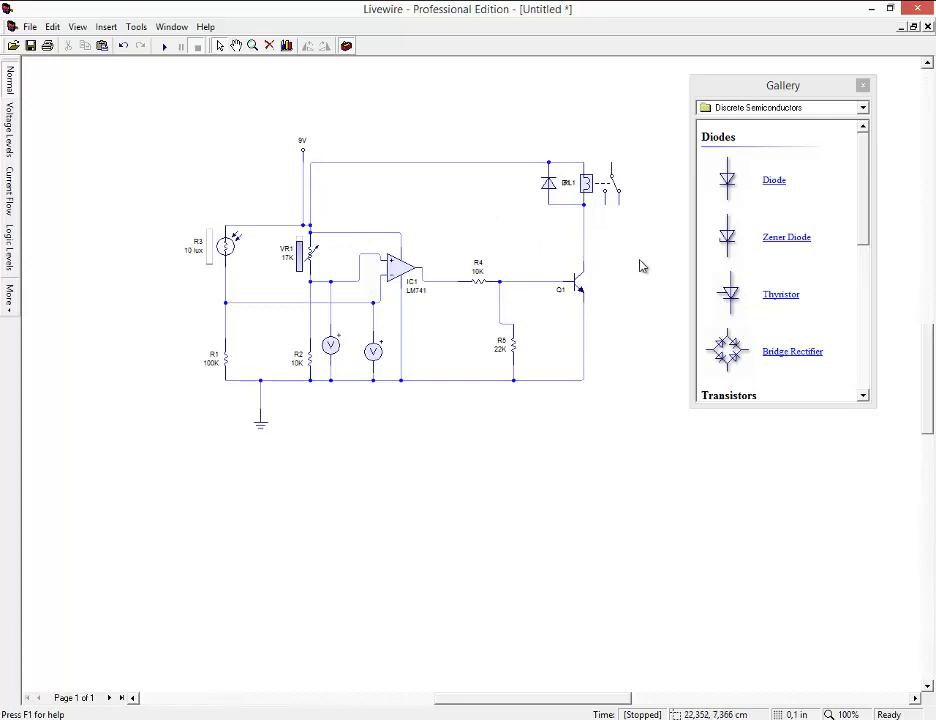
Step: Place an LED from the Output Components category below the relay contacts, beside Q1's emitter line
left_click_drag(867, 213, 836, 163)
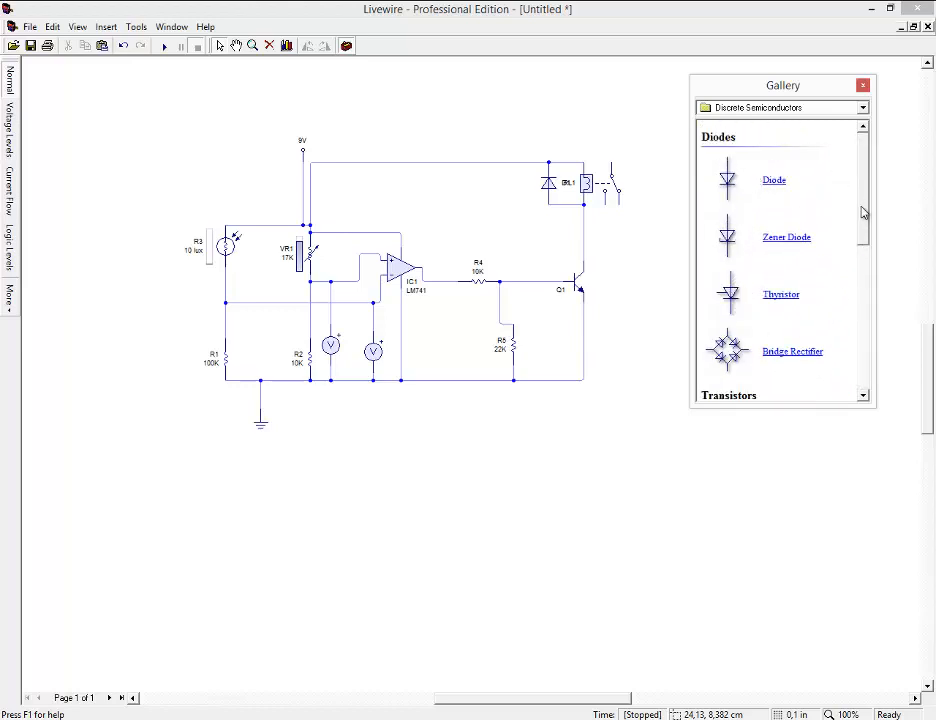
left_click_drag(865, 213, 868, 183)
left_click(826, 110)
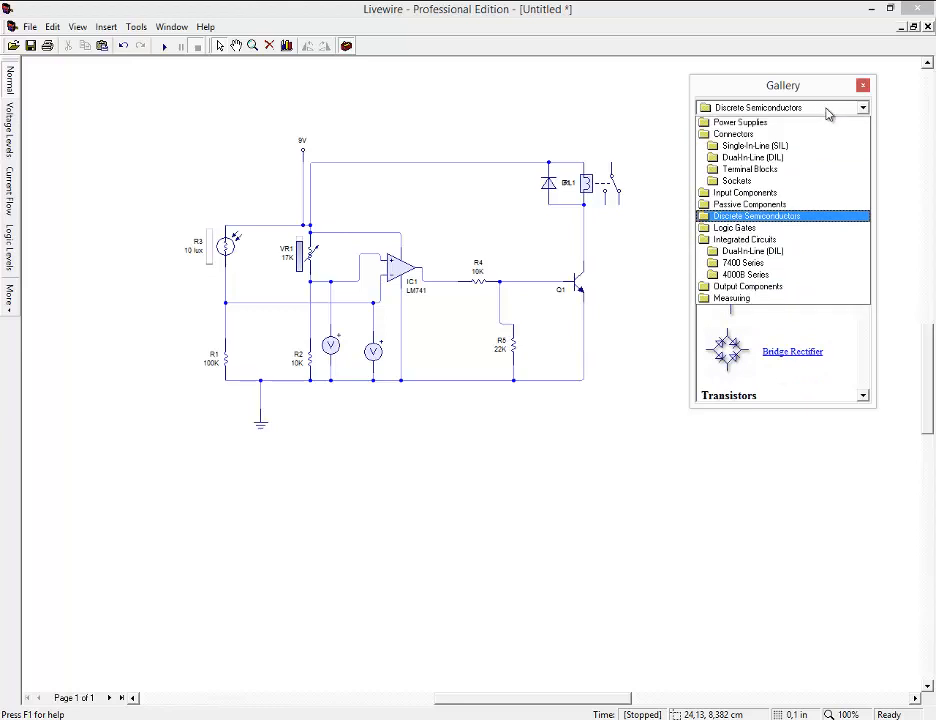
left_click(747, 287)
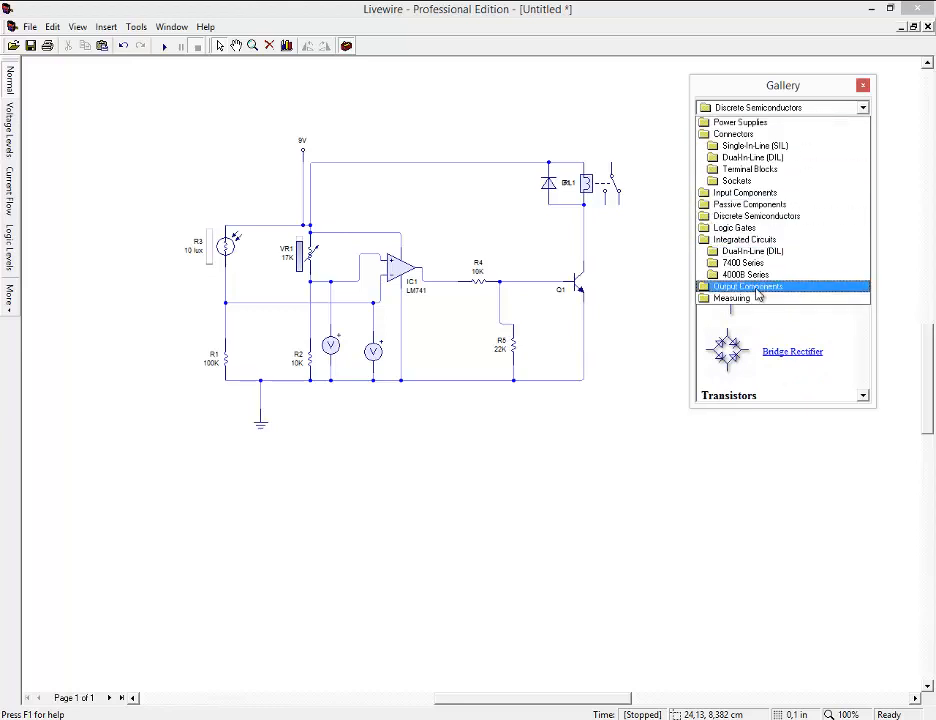
left_click_drag(861, 163, 861, 255)
left_click_drag(733, 250, 630, 366)
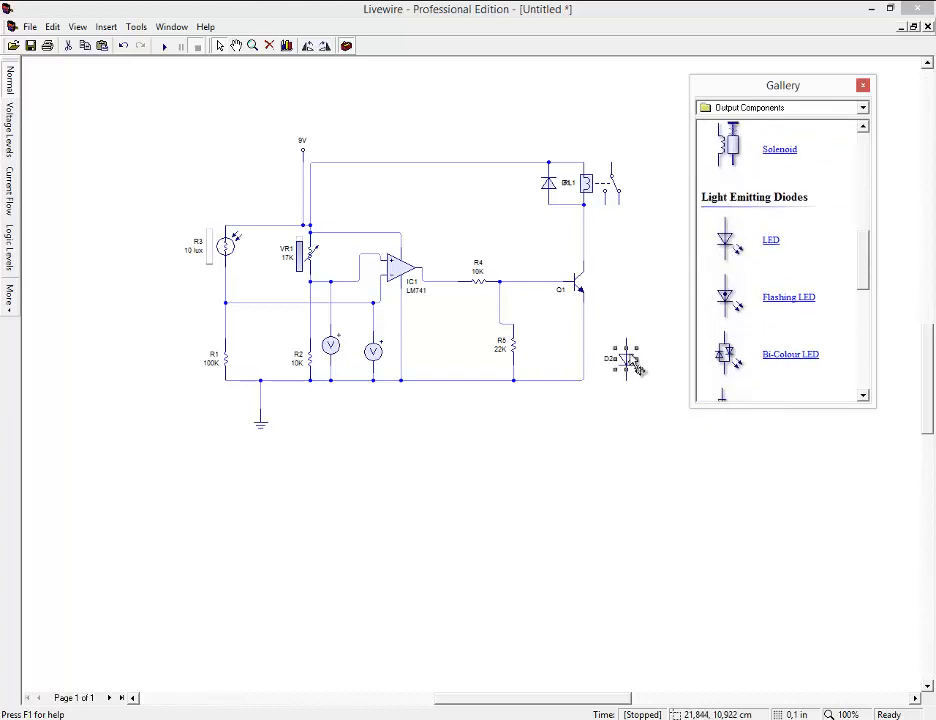
Step: Place a Resistor from Passive Components above LED D2 and set its value to 330 Ω
left_click(816, 112)
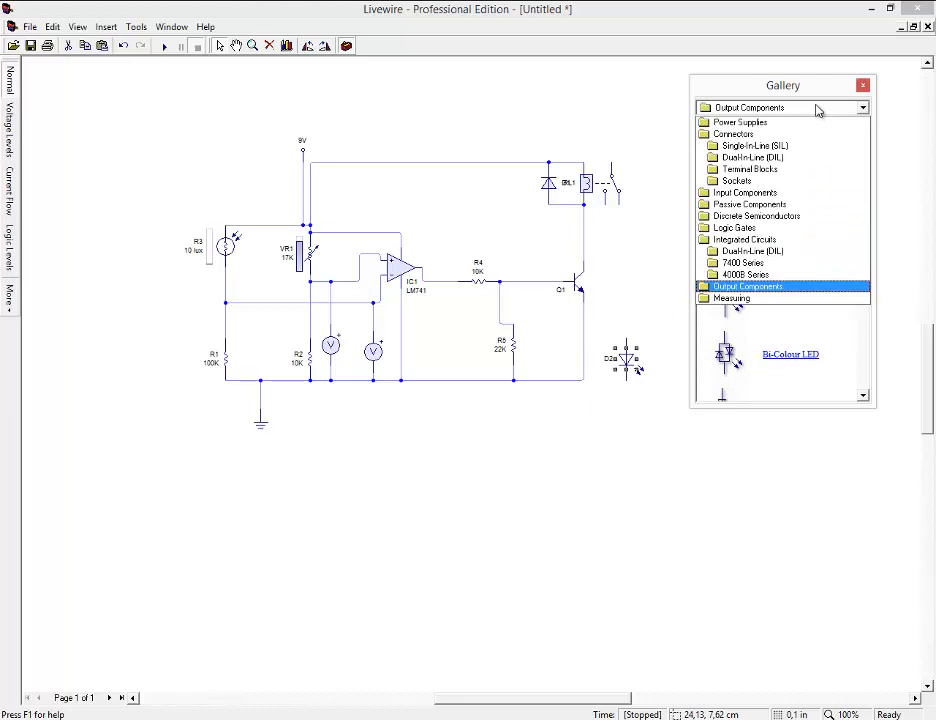
left_click(812, 203)
left_click_drag(777, 187, 627, 286)
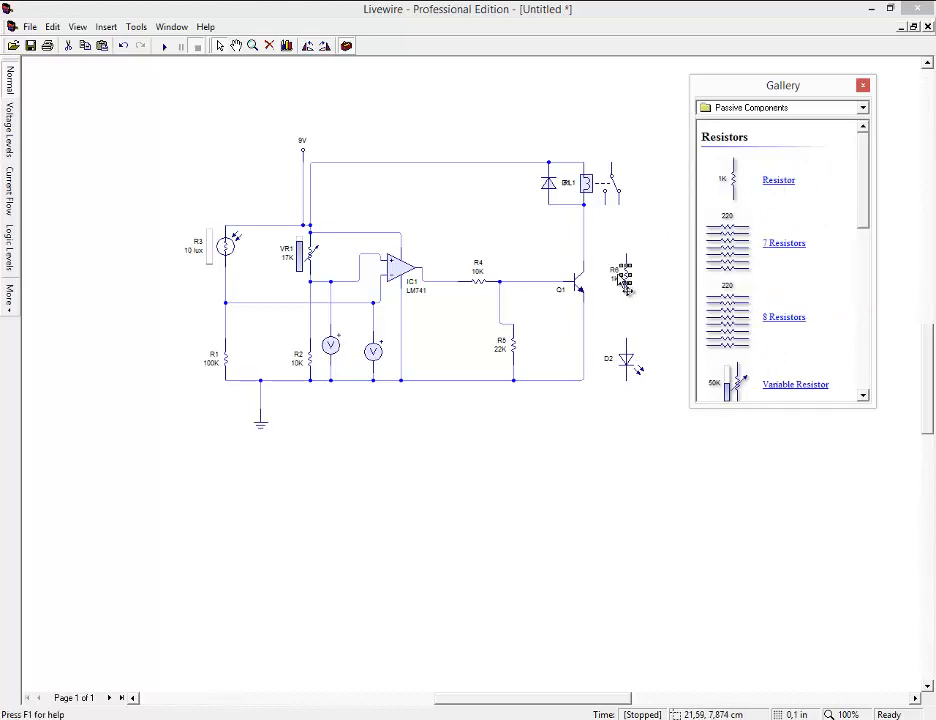
right_click(611, 285)
left_click(648, 403)
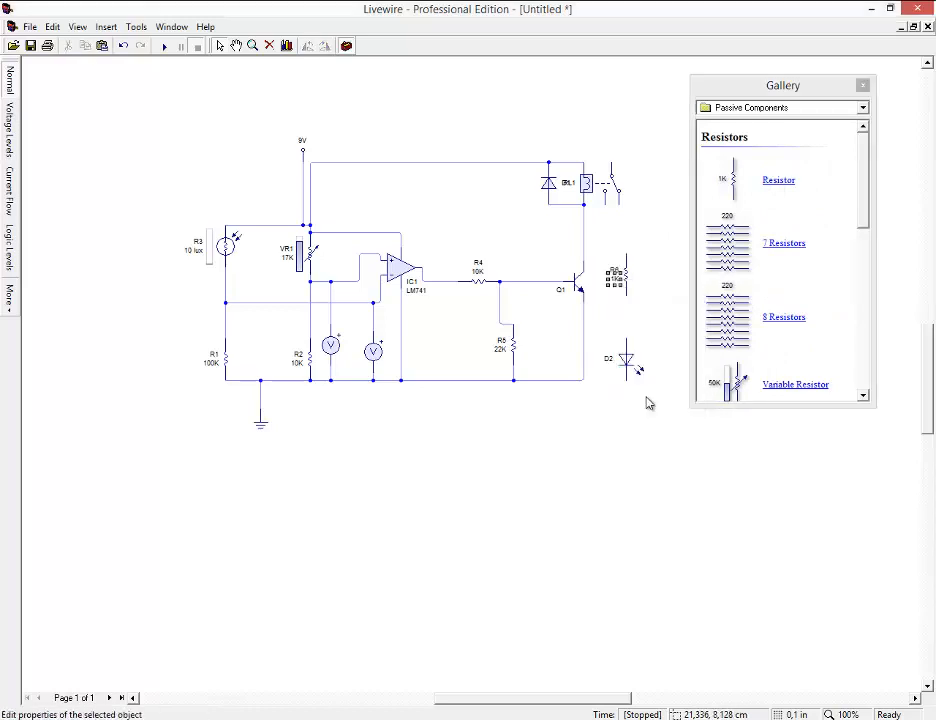
type("330")
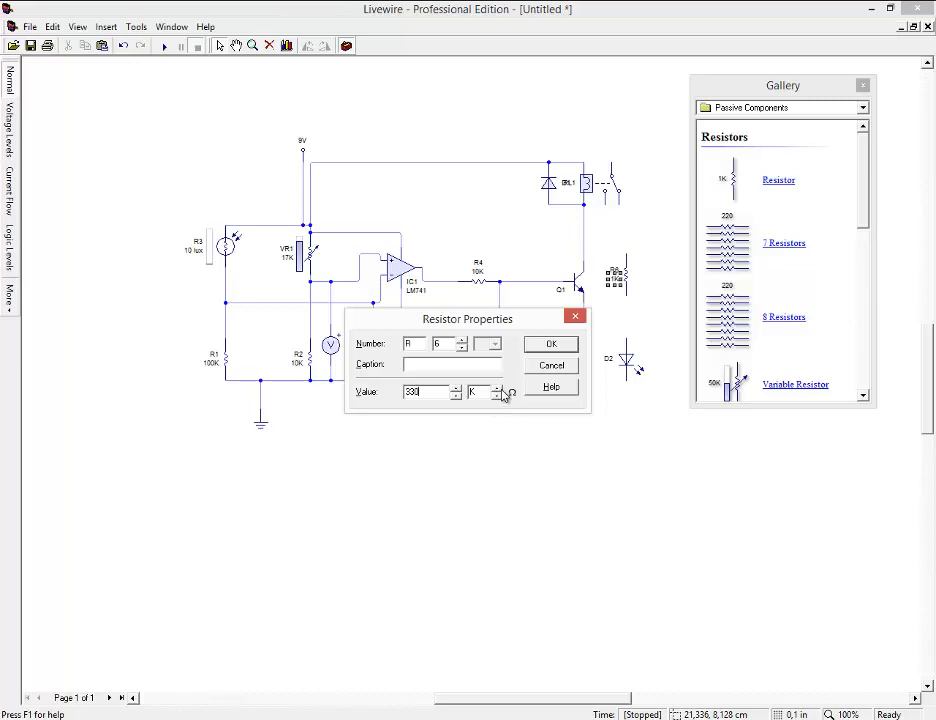
left_click(555, 345)
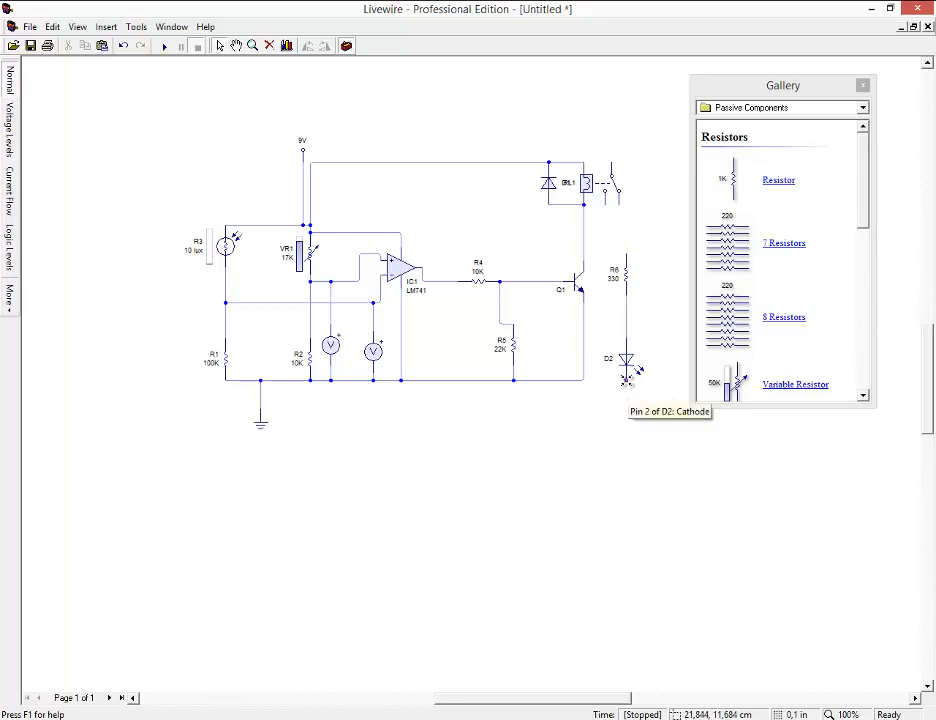
Step: Wire R6 in series with D2 between the relay's lower-left contact and the ground line, and connect the relay's common contact to the 9V line
left_click_drag(586, 384, 585, 382)
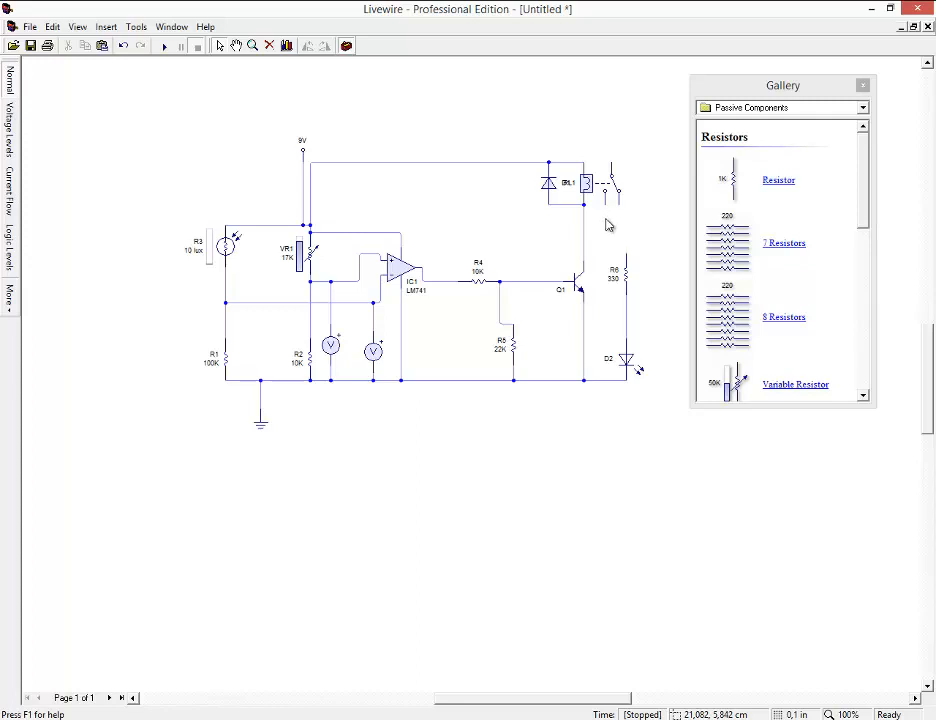
left_click_drag(622, 243, 625, 255)
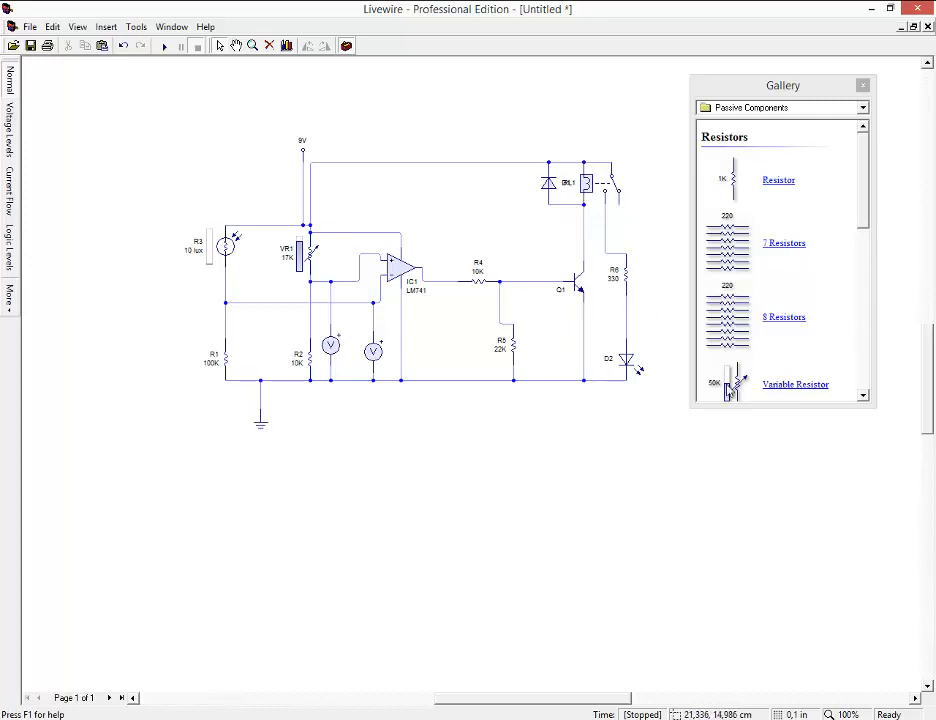
left_click(864, 86)
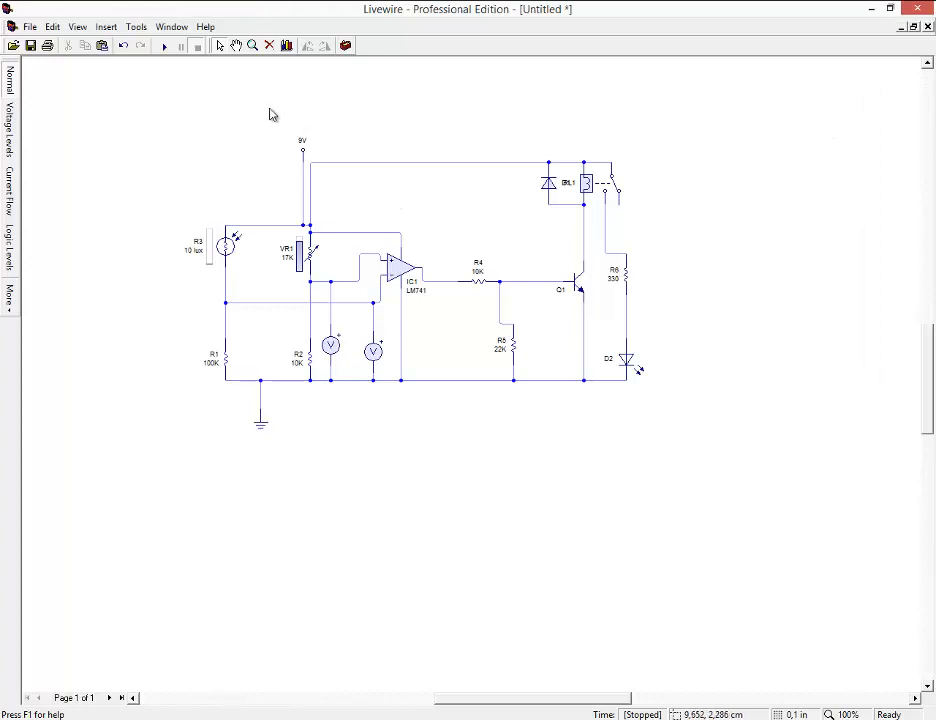
Step: Run the simulation and test the LED switching by raising light sensor R3 to 1000 lux and lowering it to 357 lux
left_click(164, 50)
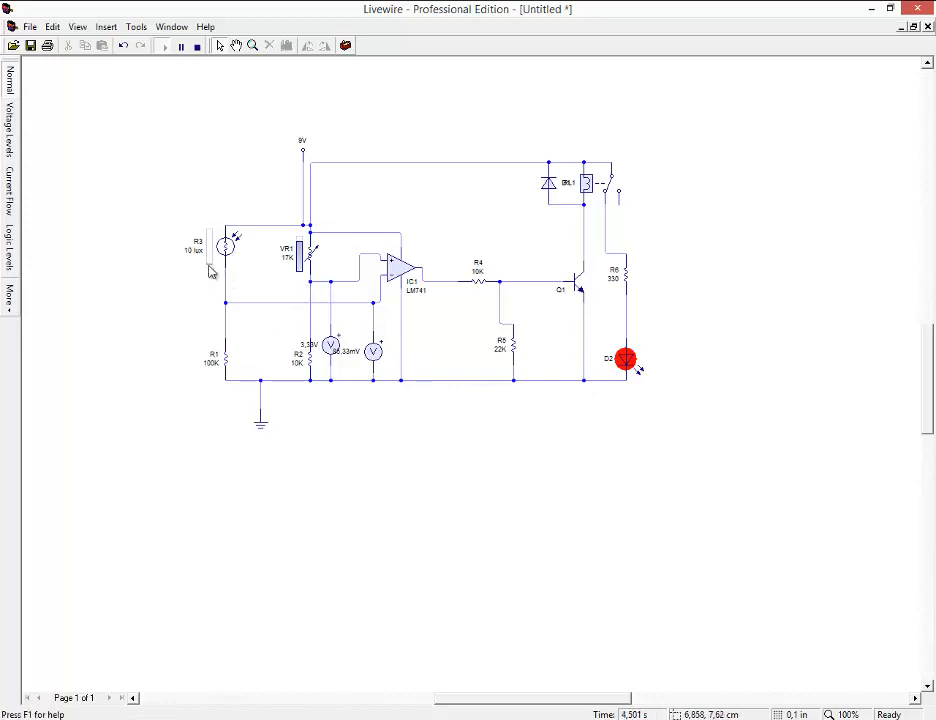
left_click_drag(210, 271, 212, 230)
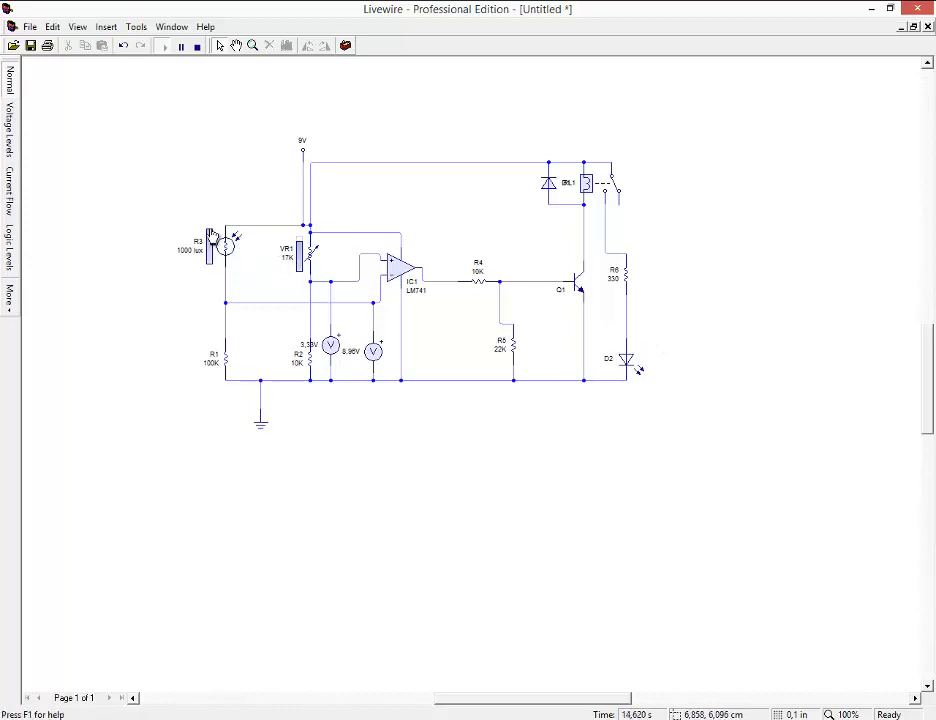
left_click_drag(212, 233, 213, 257)
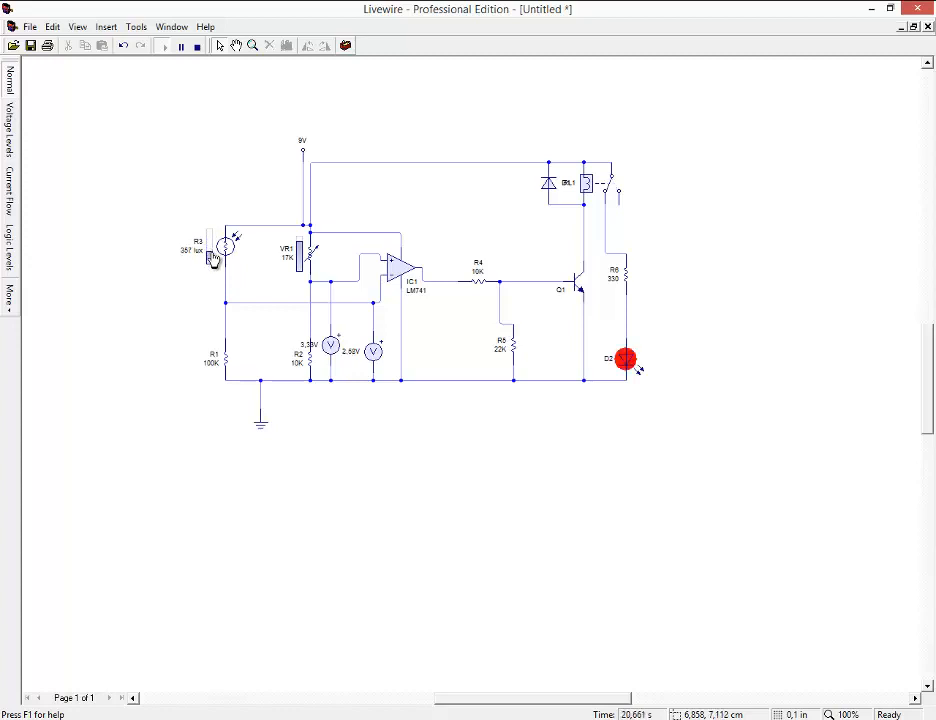